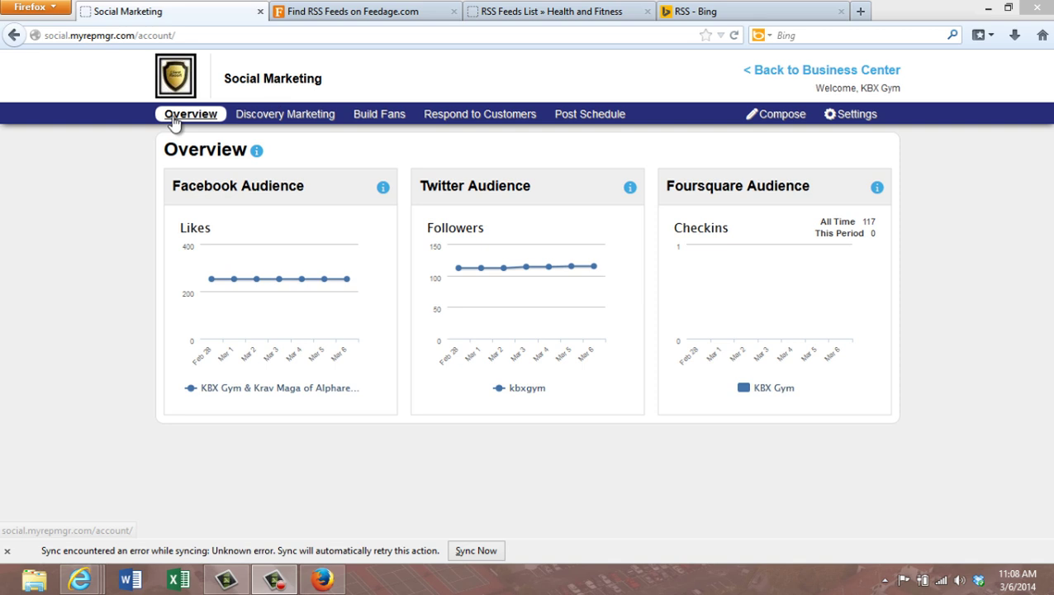
Open the content search settings from Build Fans and look through the list of saved RSS feeds.
click(400, 122)
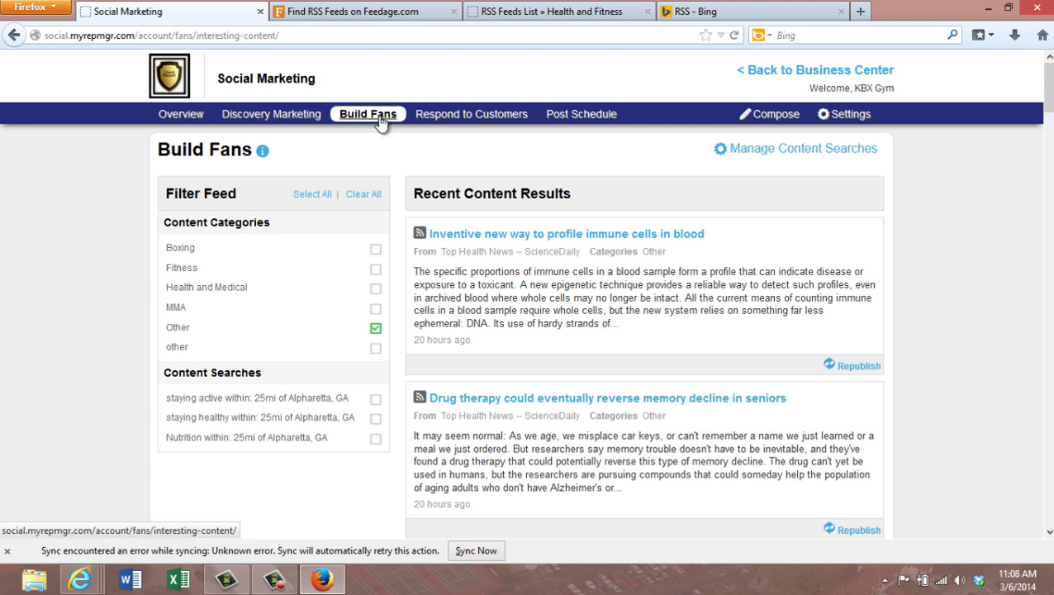
click(789, 151)
scroll(347, 223, down, 8)
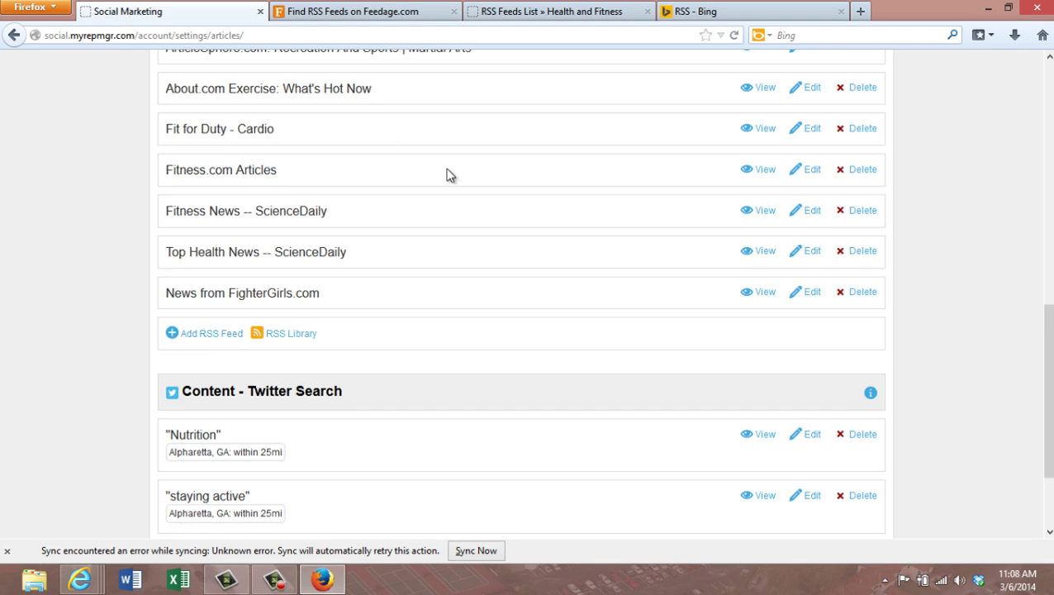
scroll(446, 174, up, 8)
scroll(449, 174, up, 4)
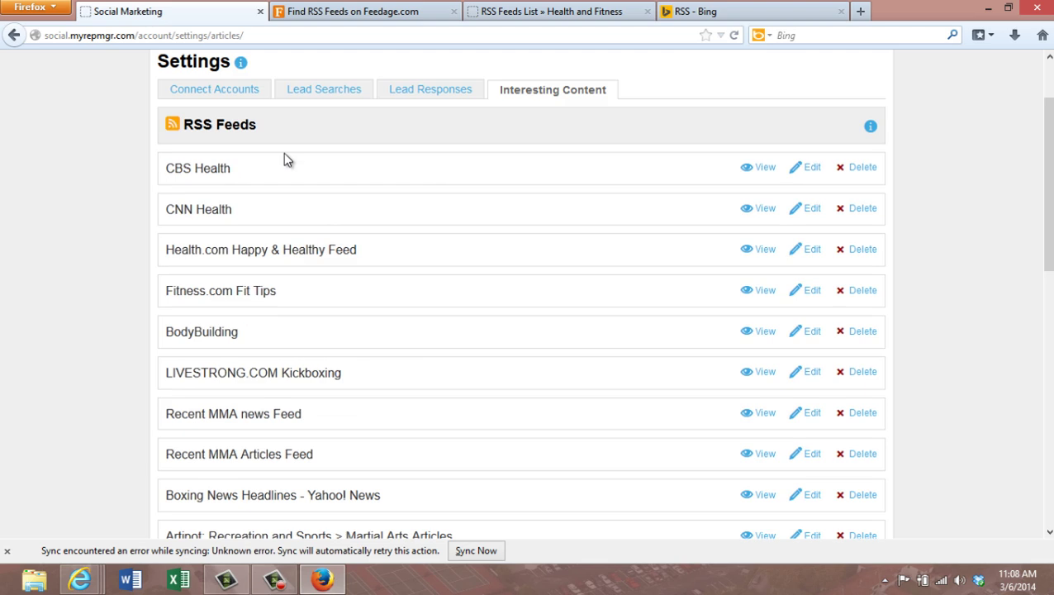
scroll(322, 152, down, 3)
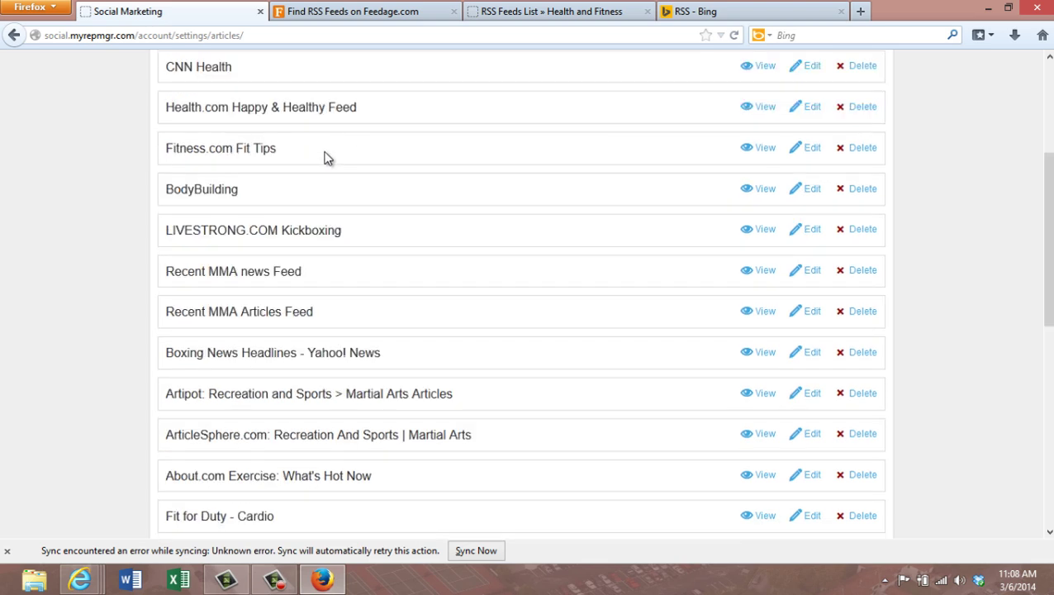
scroll(328, 157, down, 7)
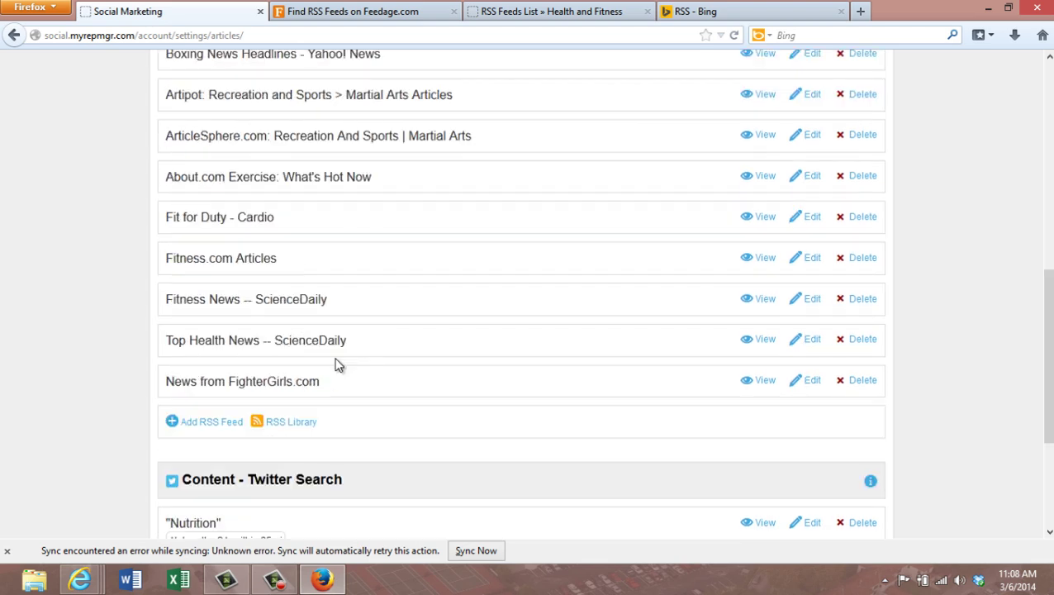
Look through the RSS Library's Health and Medical feeds and its available categories, closing the library without adding a feed.
click(305, 424)
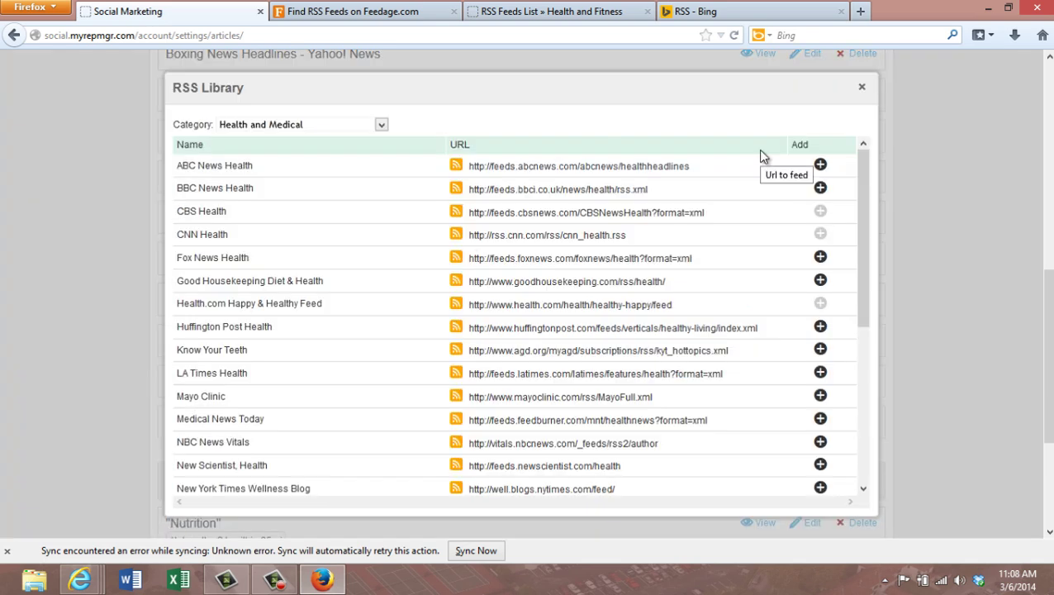
click(381, 124)
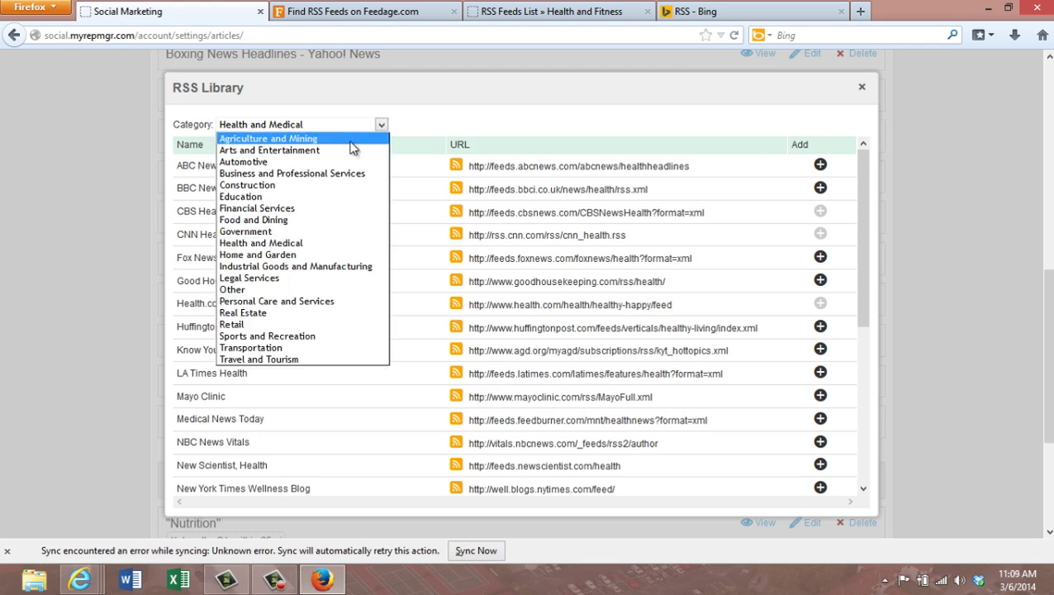
click(538, 138)
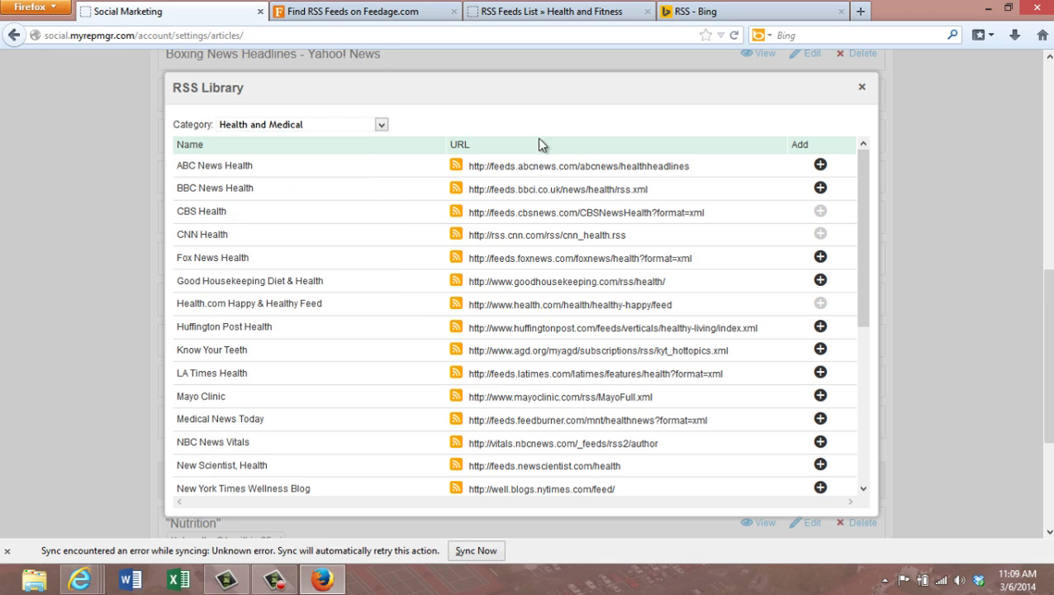
click(382, 124)
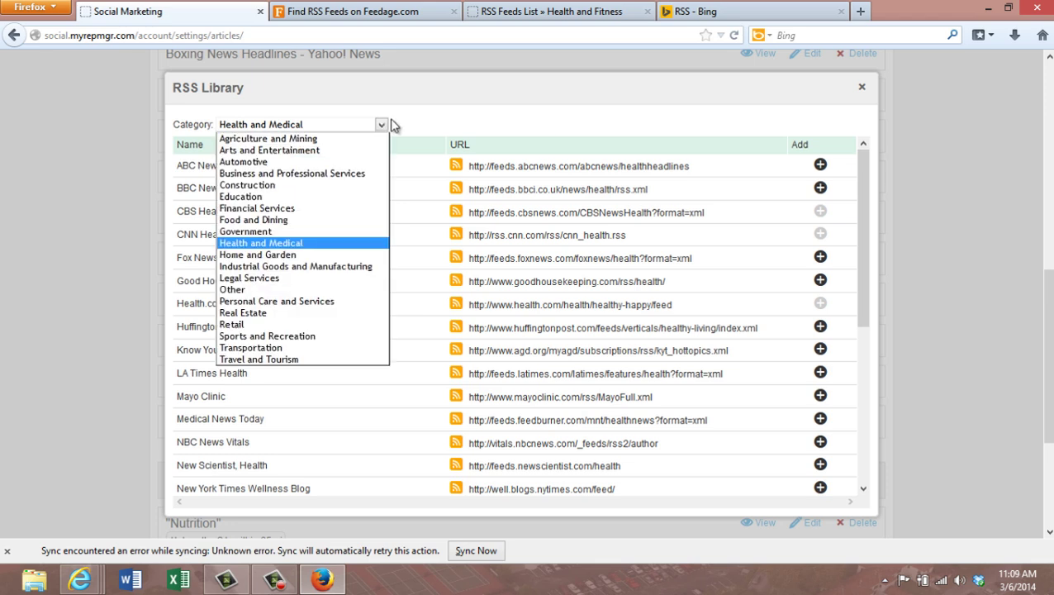
click(578, 124)
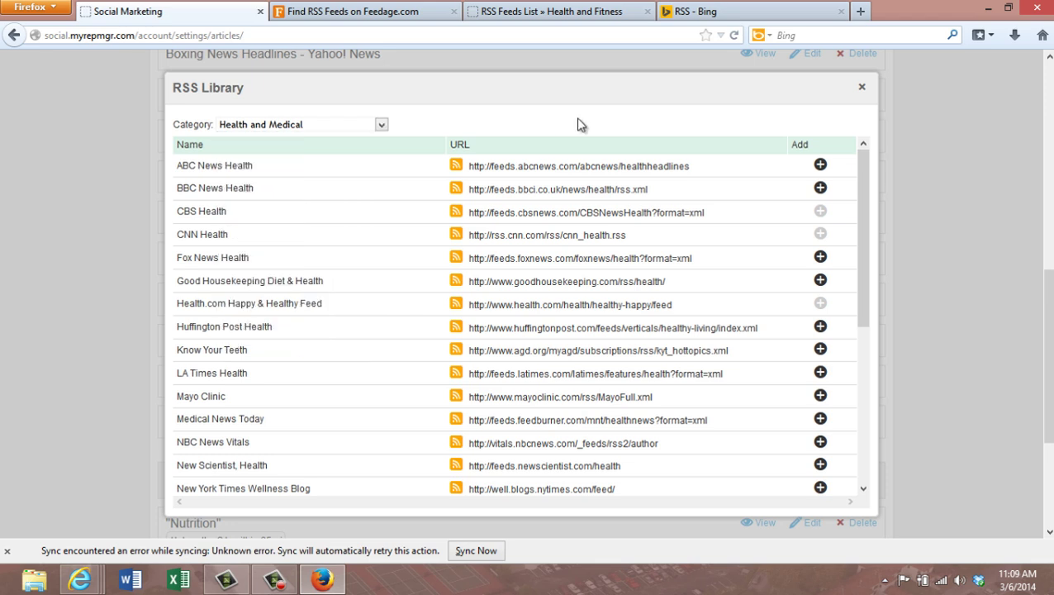
click(860, 89)
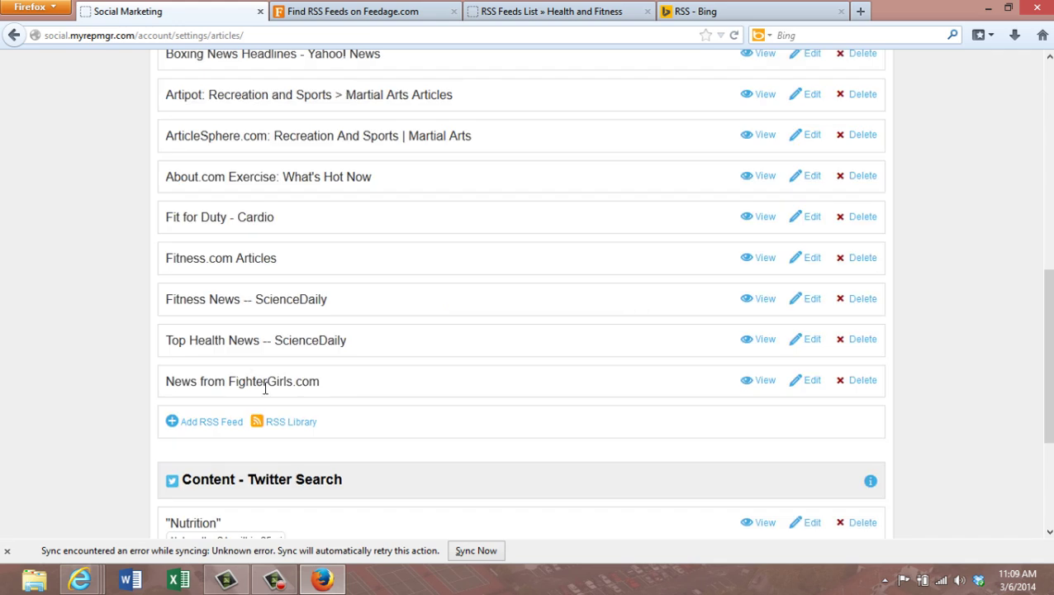
Open a blank form for adding a new RSS feed to the feeds list.
click(219, 421)
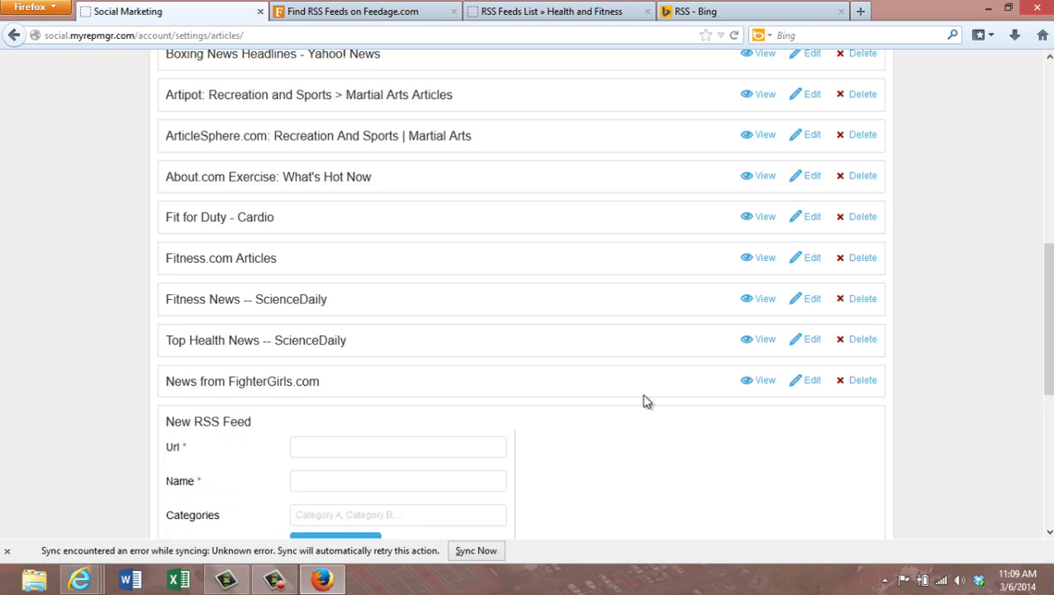
scroll(646, 401, down, 1)
scroll(647, 401, down, 2)
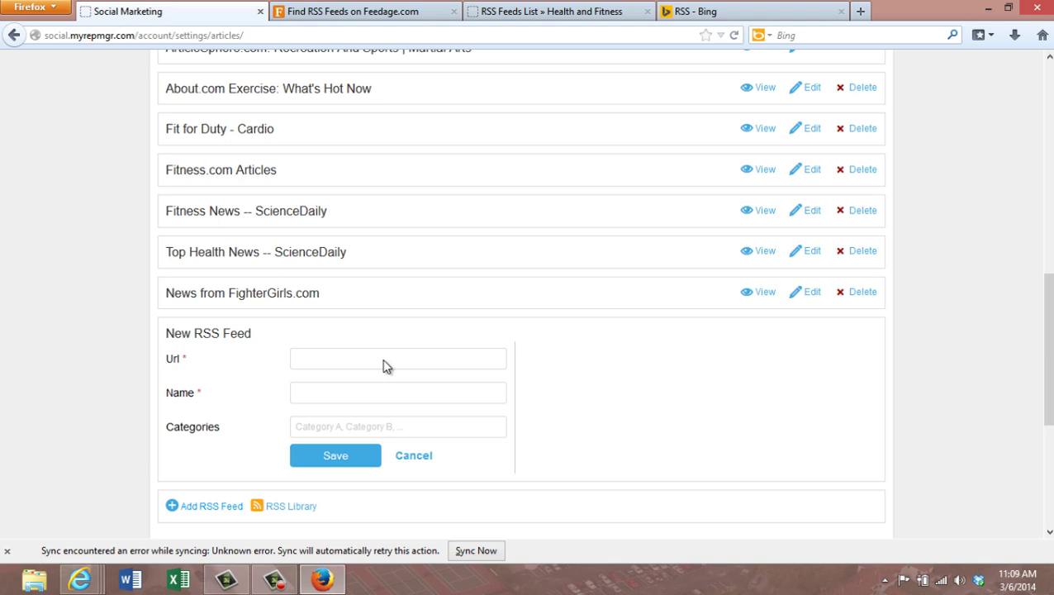
Switch to the Feedage.com page and search its RSS feeds for "kickboxing".
click(387, 16)
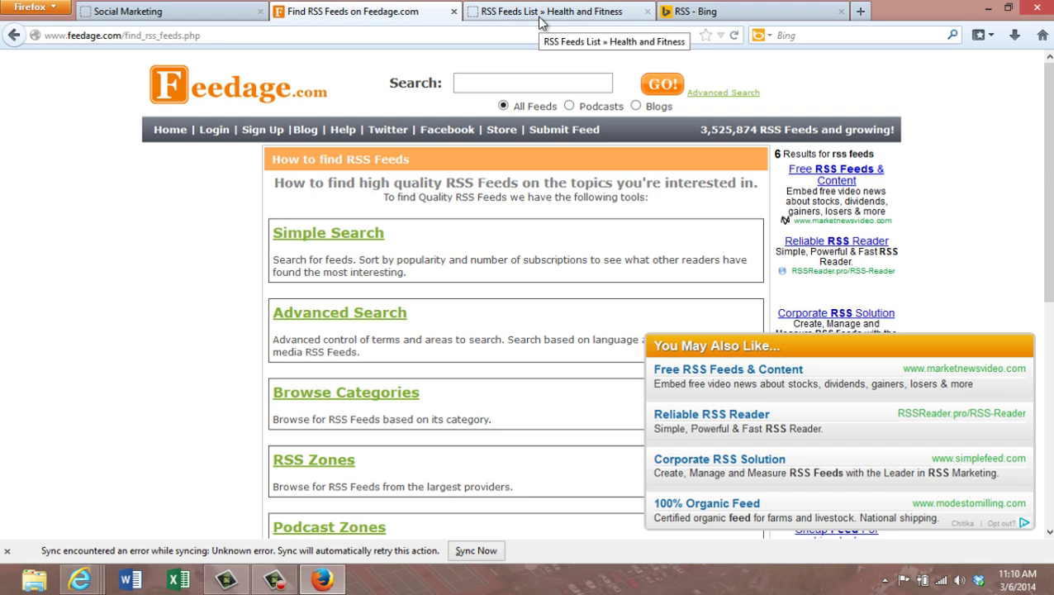
click(508, 86)
text(kickbo)
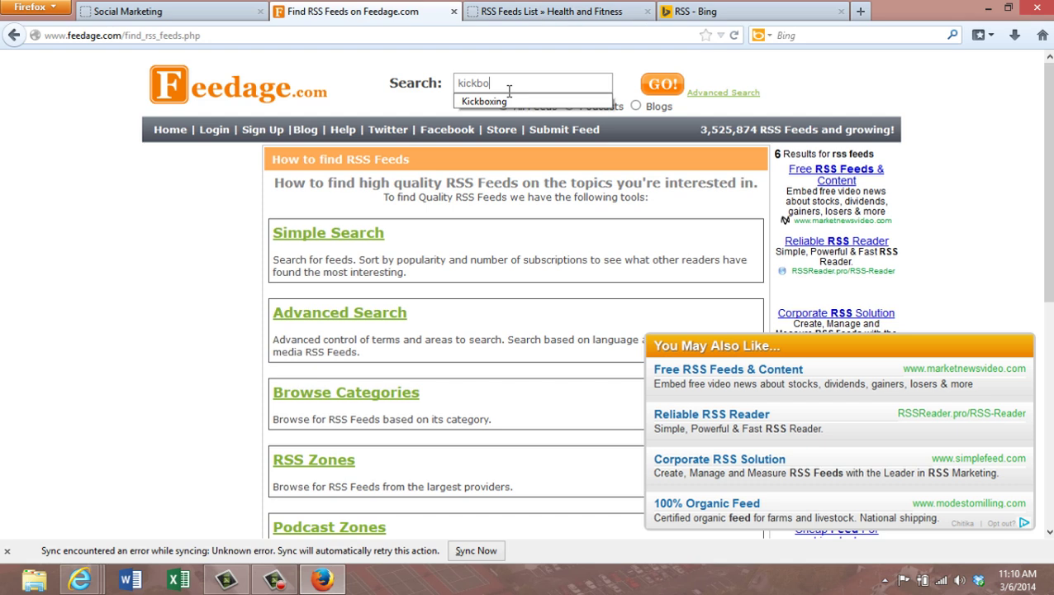
text(xing)
key(Return)
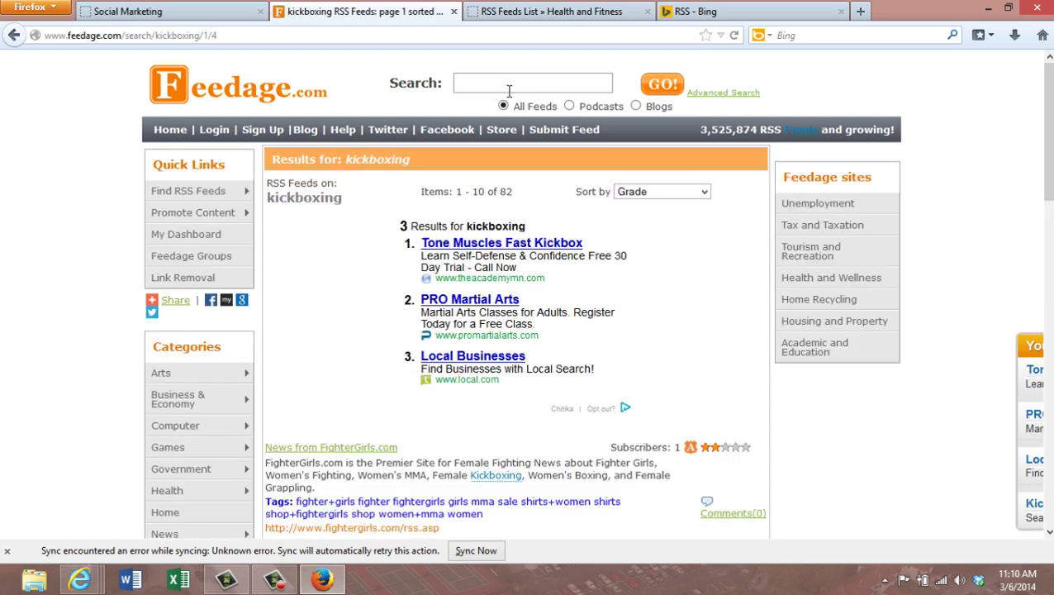
scroll(467, 284, down, 5)
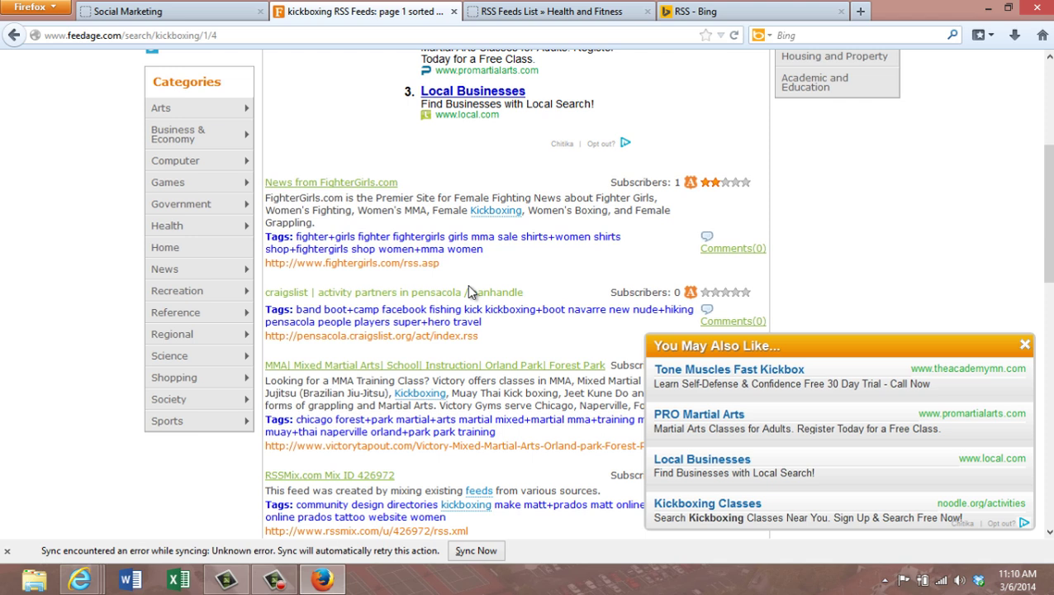
drag(467, 284, 260, 264)
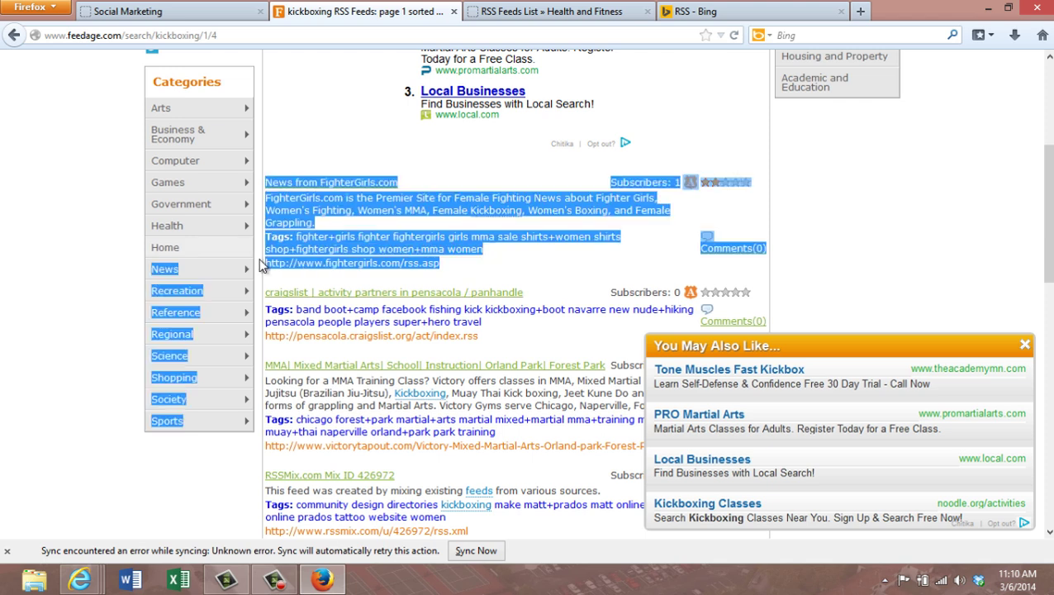
drag(443, 264, 291, 265)
right_click(292, 266)
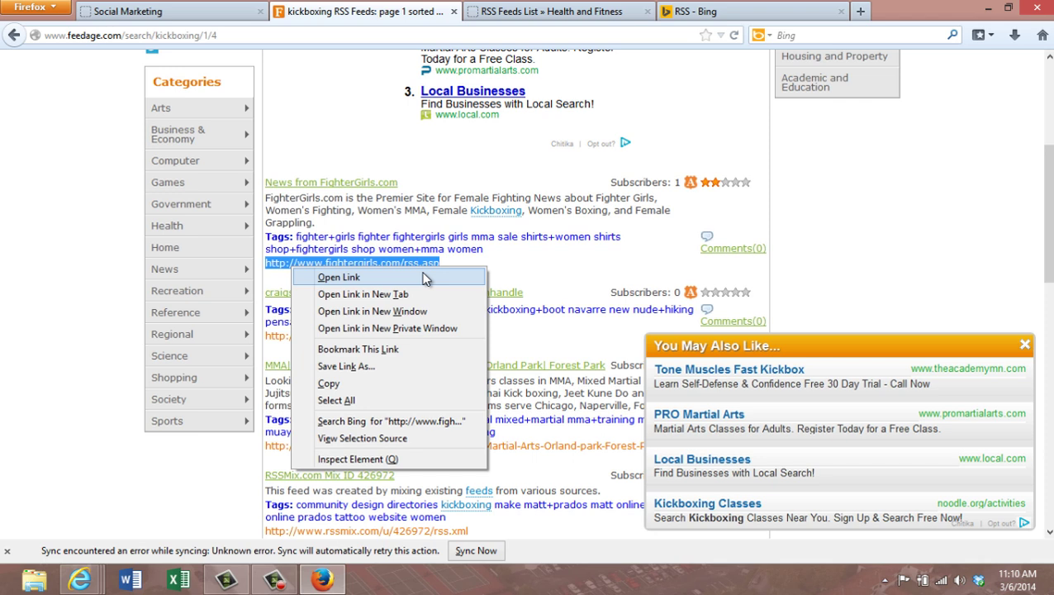
click(368, 380)
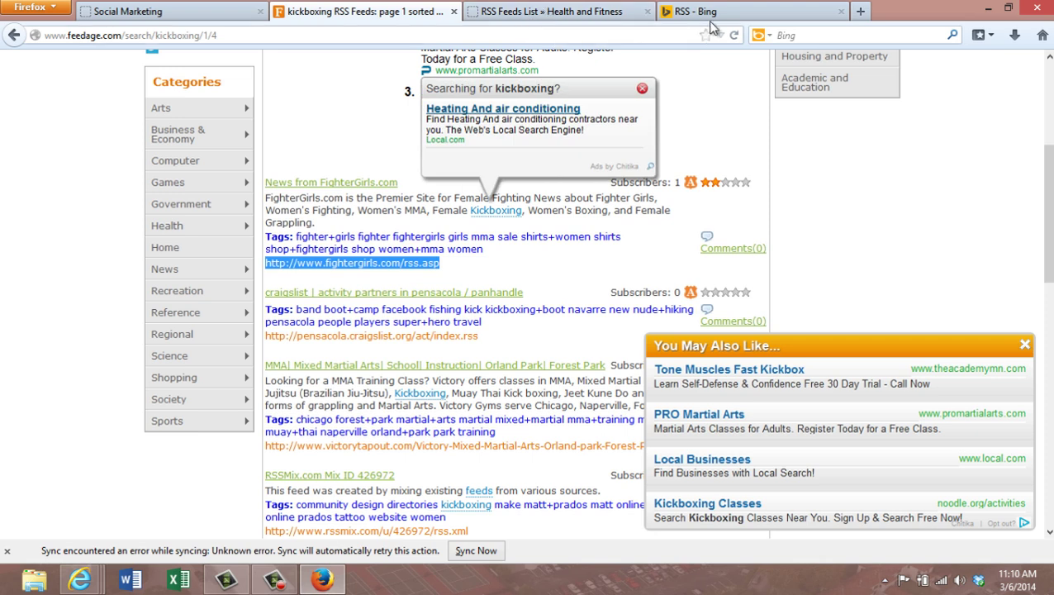
click(128, 11)
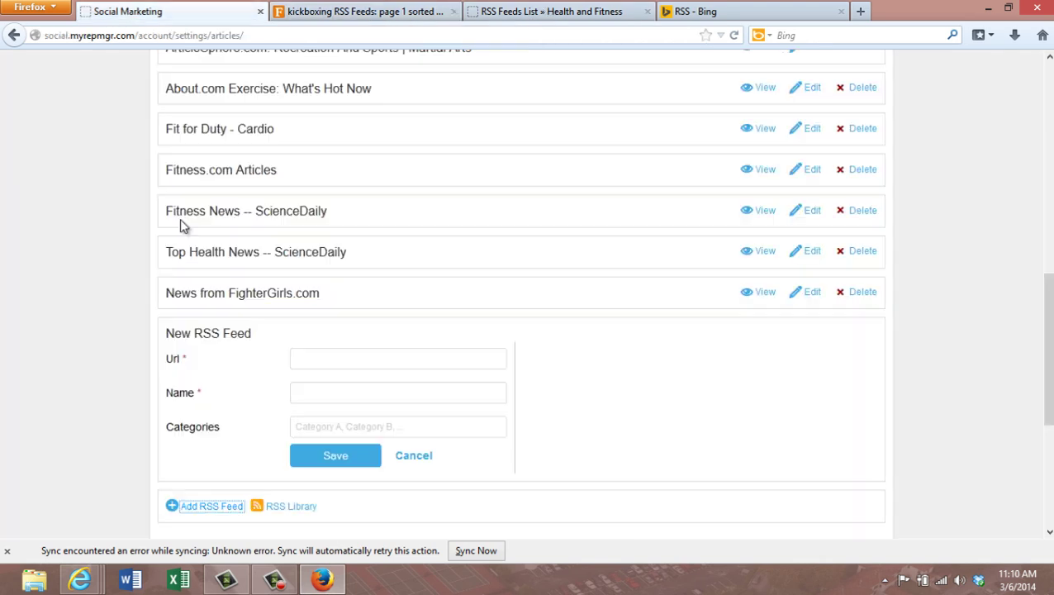
click(347, 360)
right_click(347, 360)
click(385, 428)
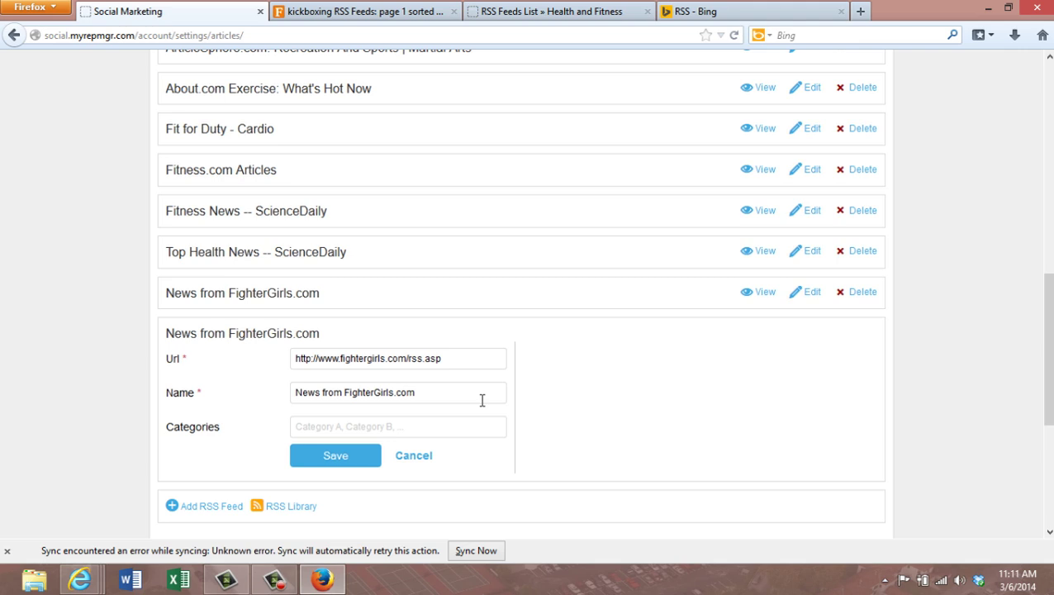
Set the new feed's category to "Kickboxing News" and try to save the feed.
click(410, 430)
text(K)
text(ic)
text(k)
text(boa)
key(BackSpace)
key(BackSpace)
text(oxing)
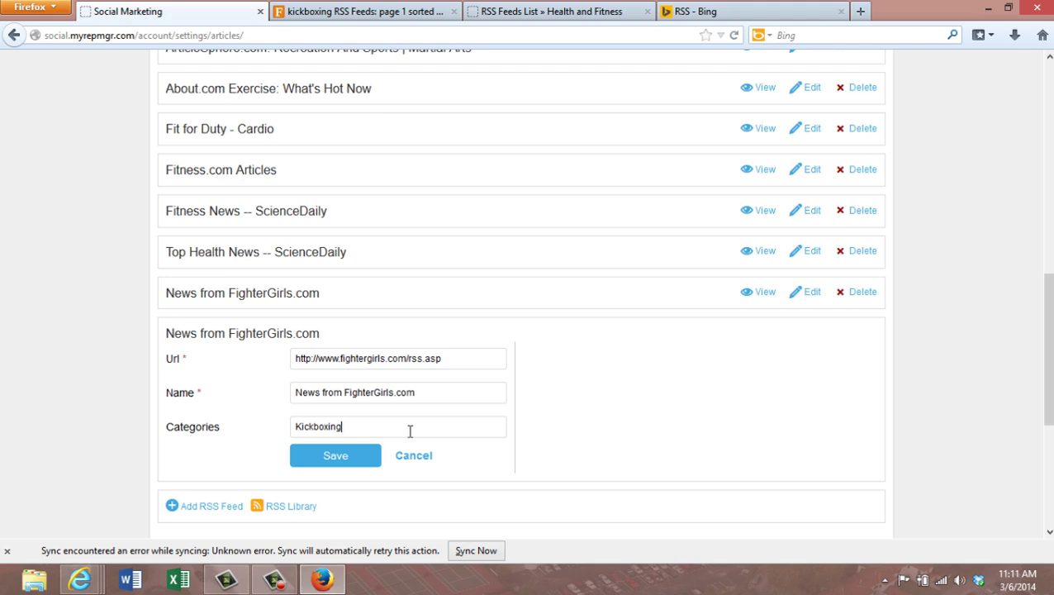
text( News)
click(355, 459)
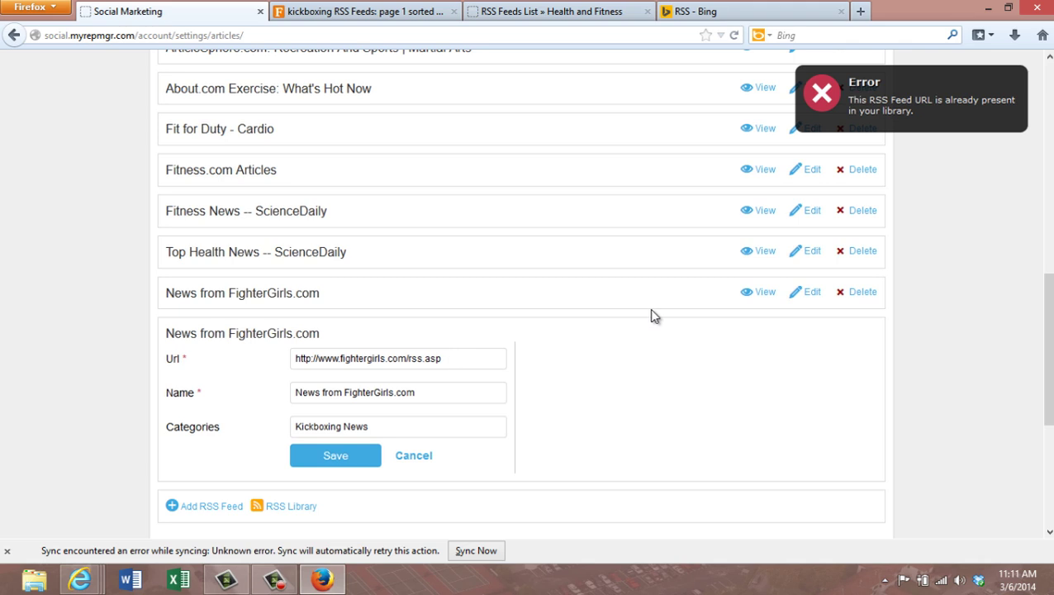
Check the saved feeds list for the FighterGirls.com feed and cancel the new RSS feed entry.
mouse_move(892, 104)
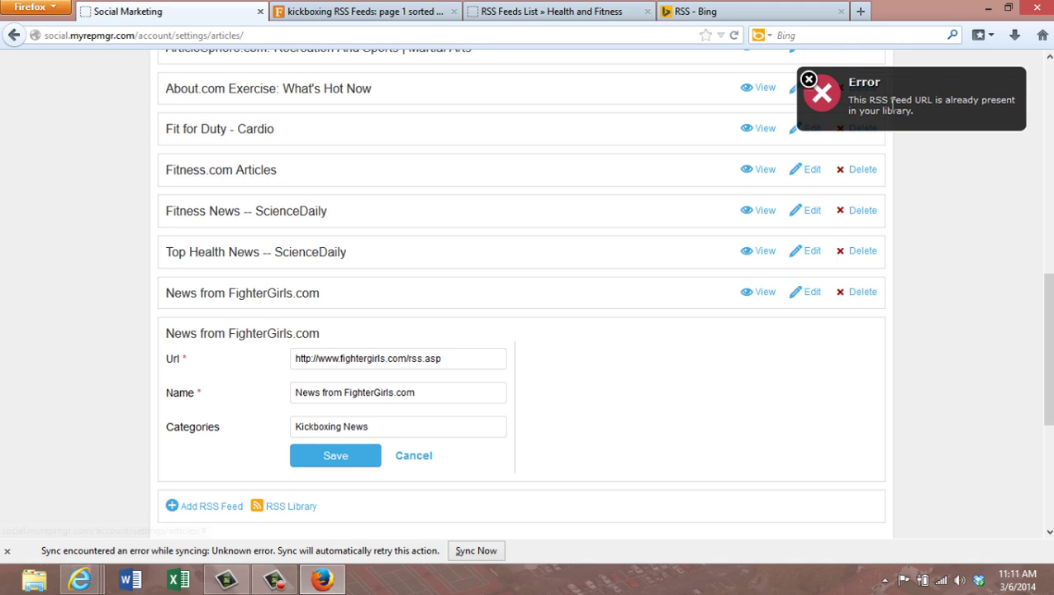
click(808, 81)
scroll(808, 80, up, 3)
scroll(521, 289, up, 2)
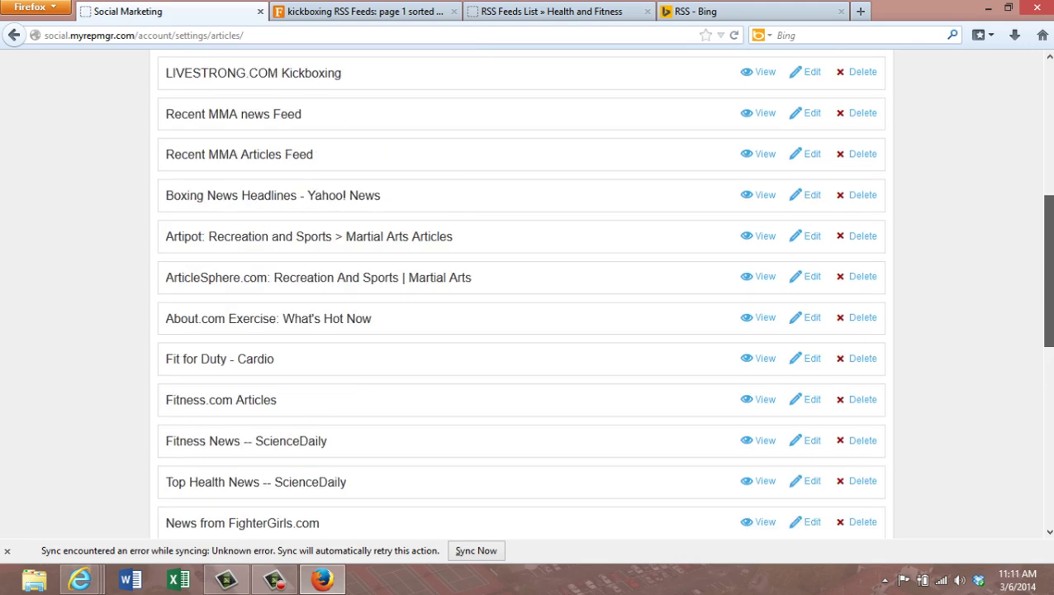
scroll(520, 289, down, 2)
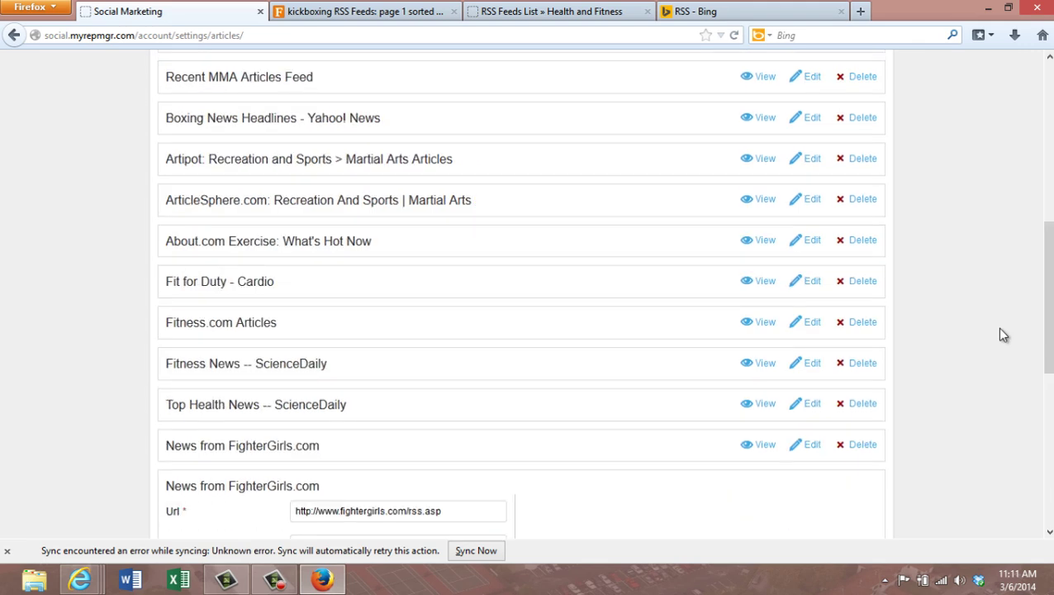
scroll(1000, 330, down, 7)
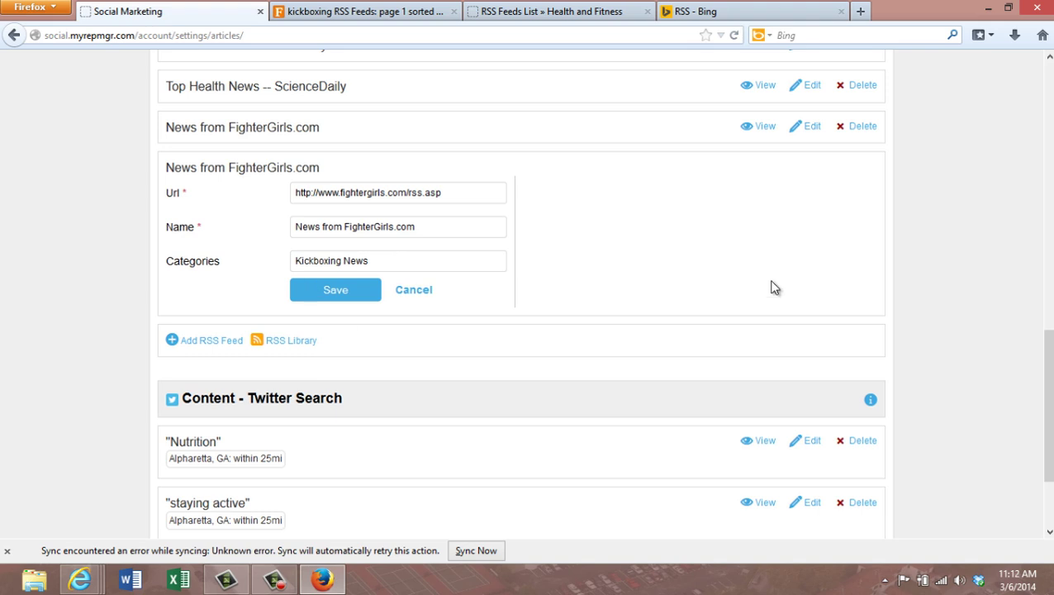
click(413, 289)
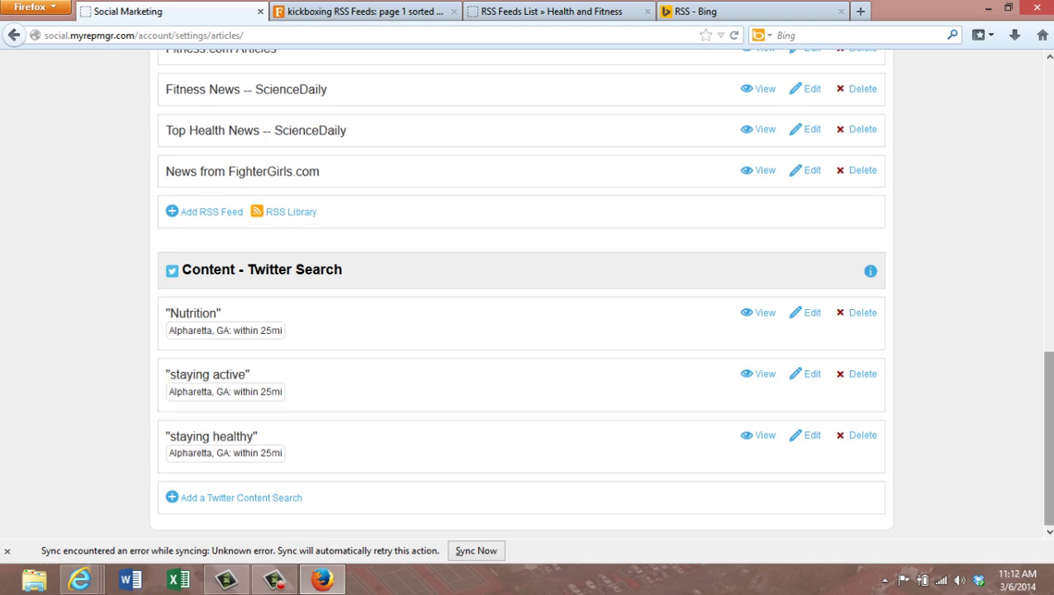
Start a new Twitter content search and examine its keyword, language, location and distance options.
drag(1048, 438, 1049, 149)
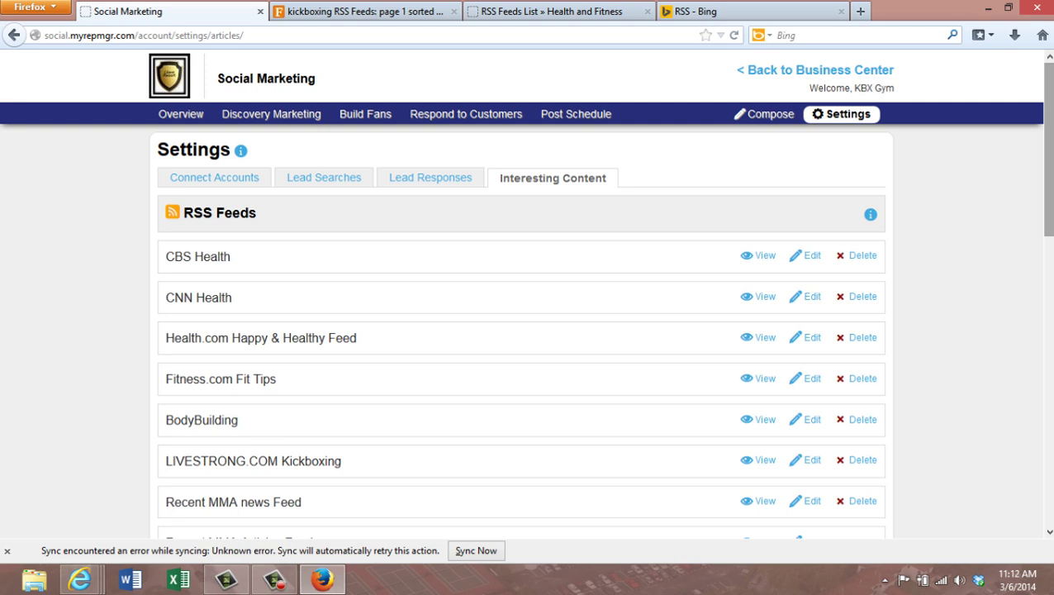
drag(1047, 149, 1047, 433)
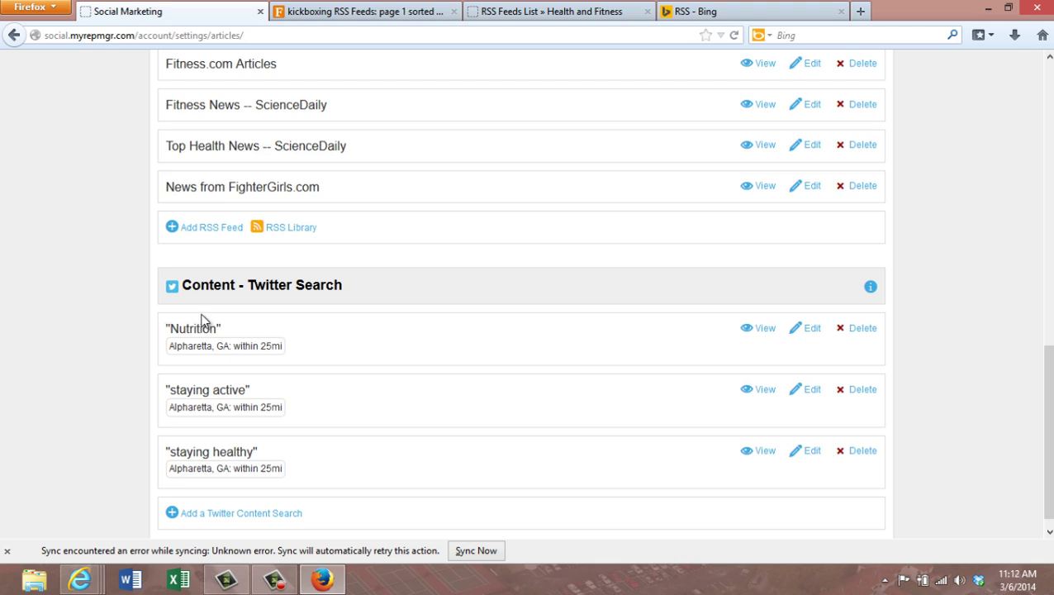
click(259, 515)
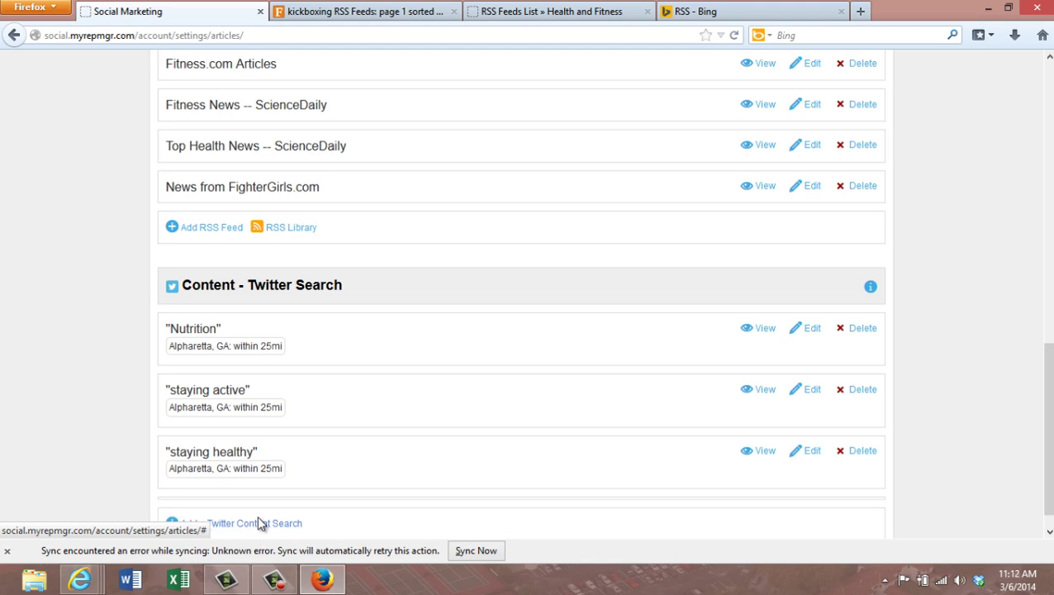
scroll(462, 412, down, 1)
scroll(462, 413, down, 3)
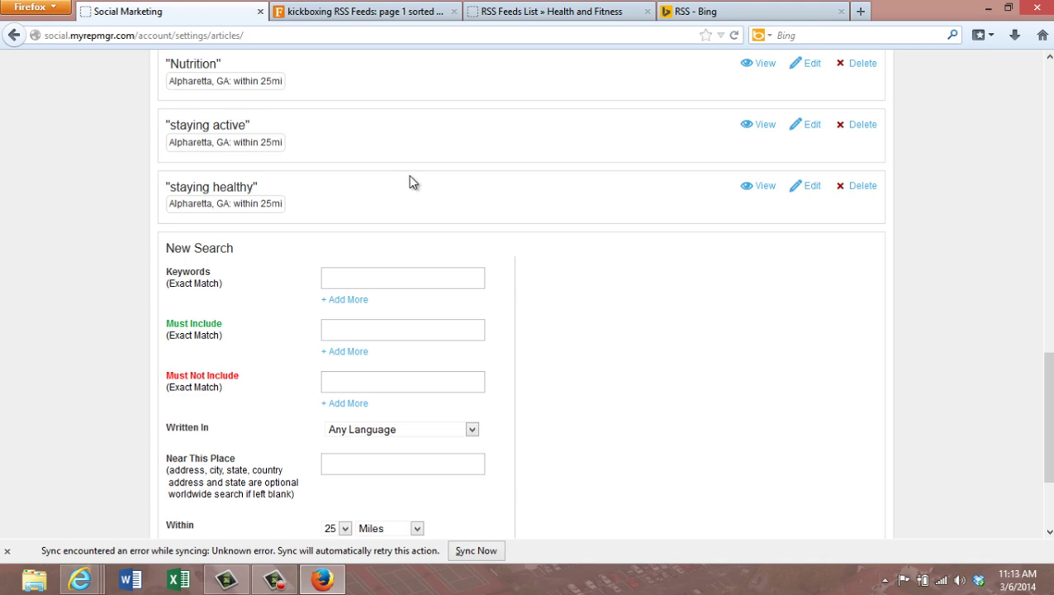
scroll(451, 162, up, 1)
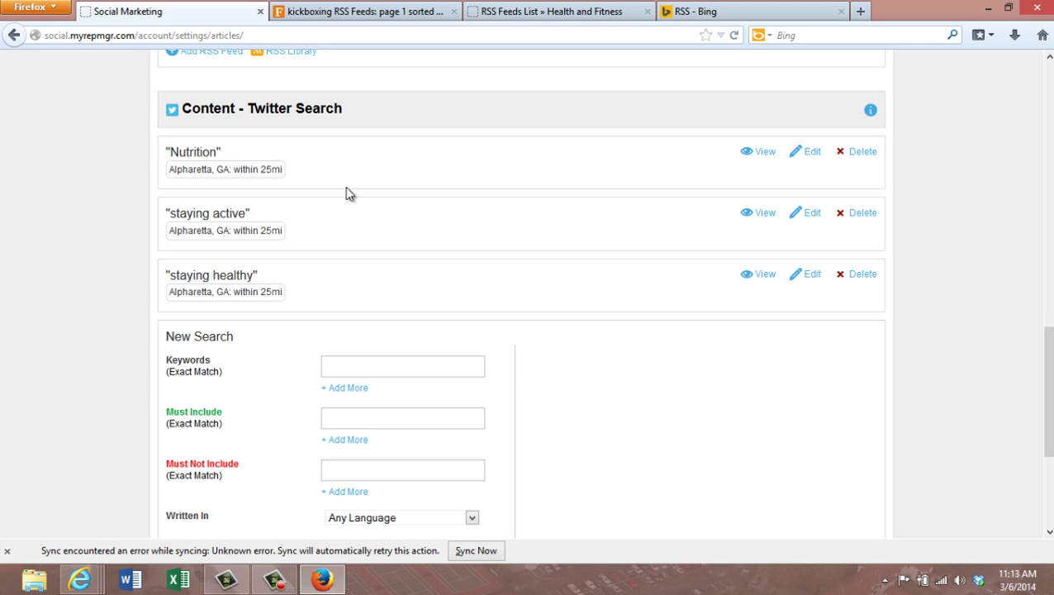
scroll(600, 238, down, 2)
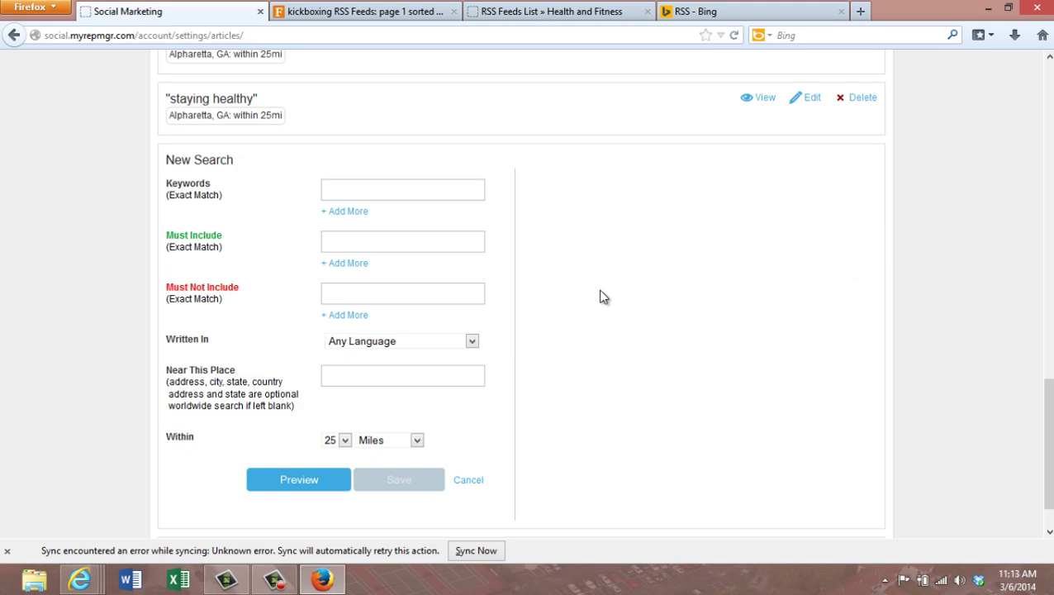
Restrict the new Twitter content search to posts written in English.
click(472, 342)
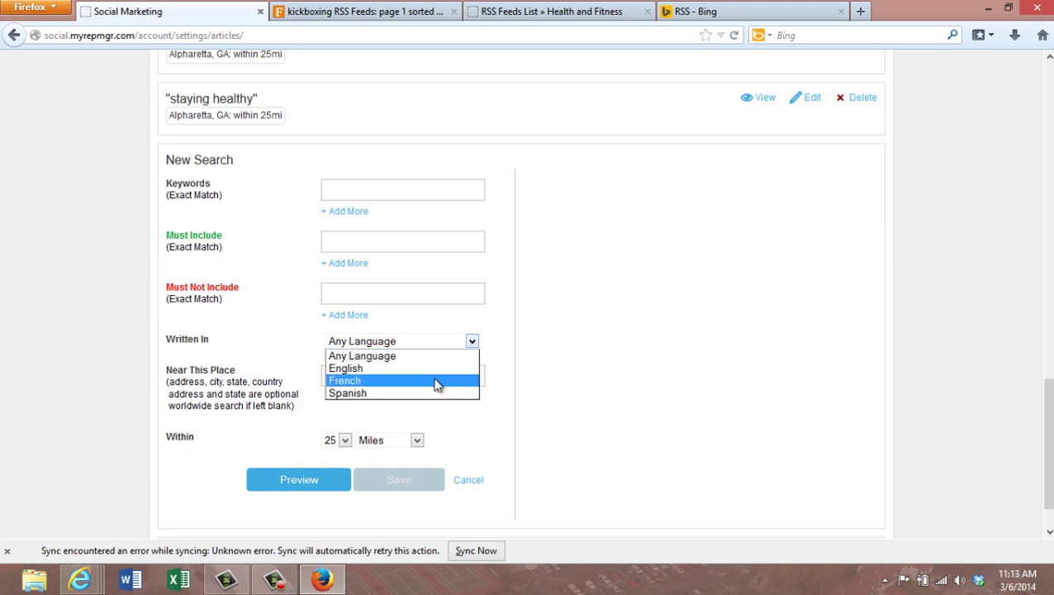
click(474, 370)
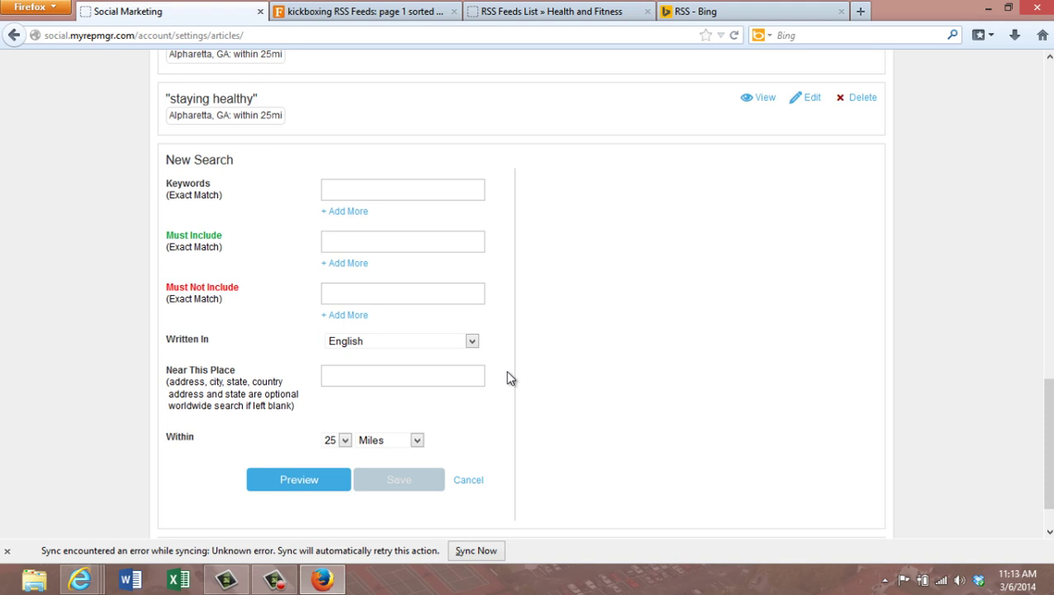
click(348, 379)
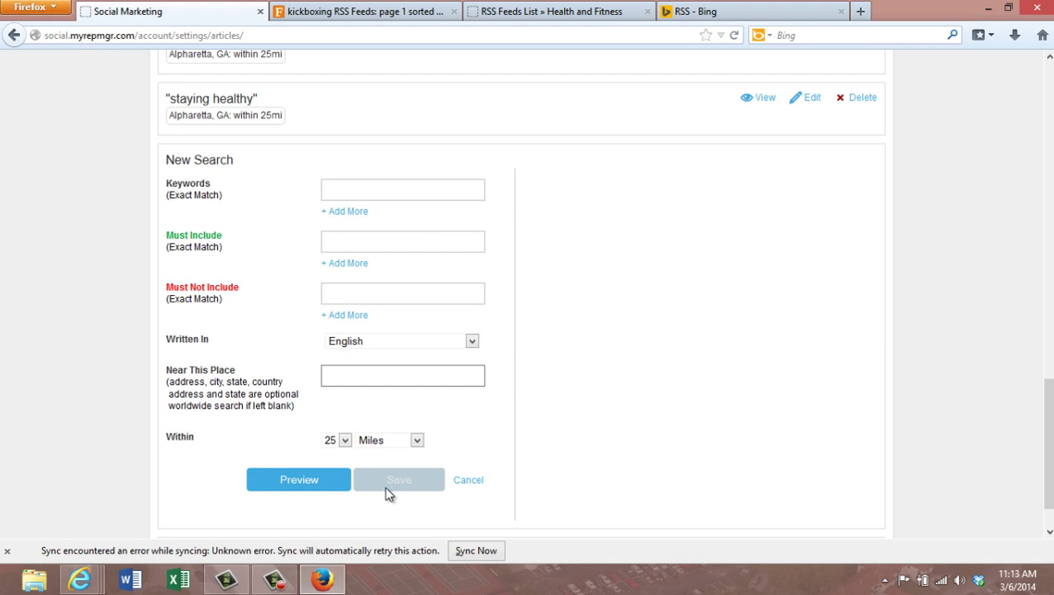
Set the new search's keyword to "Working out", preview the matching tweets and cancel the search.
click(385, 188)
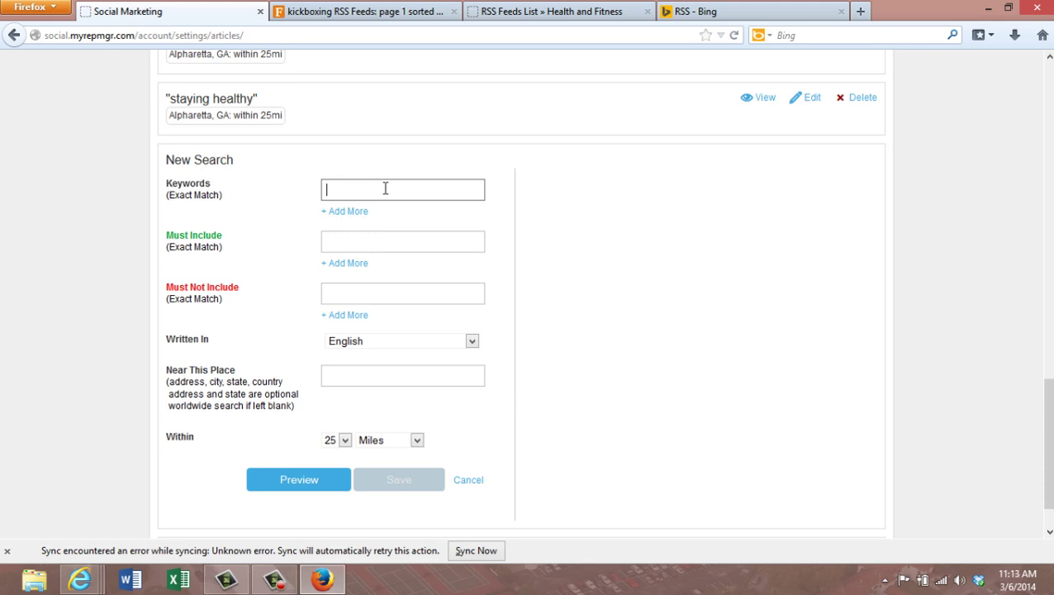
text(Working O)
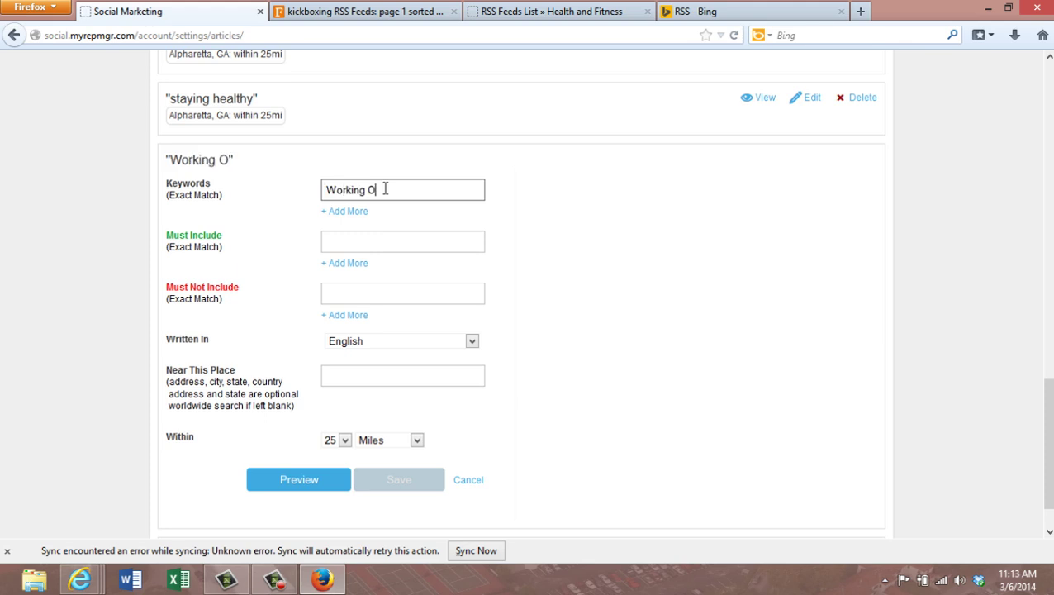
text(U)
key(BackSpace)
key(BackSpace)
text(out)
click(327, 487)
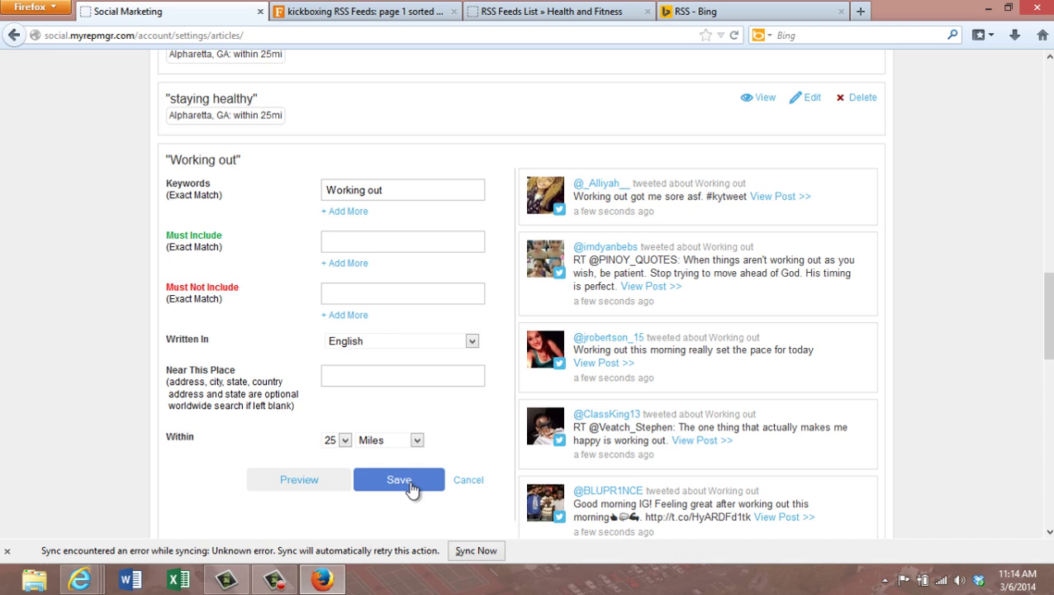
click(469, 482)
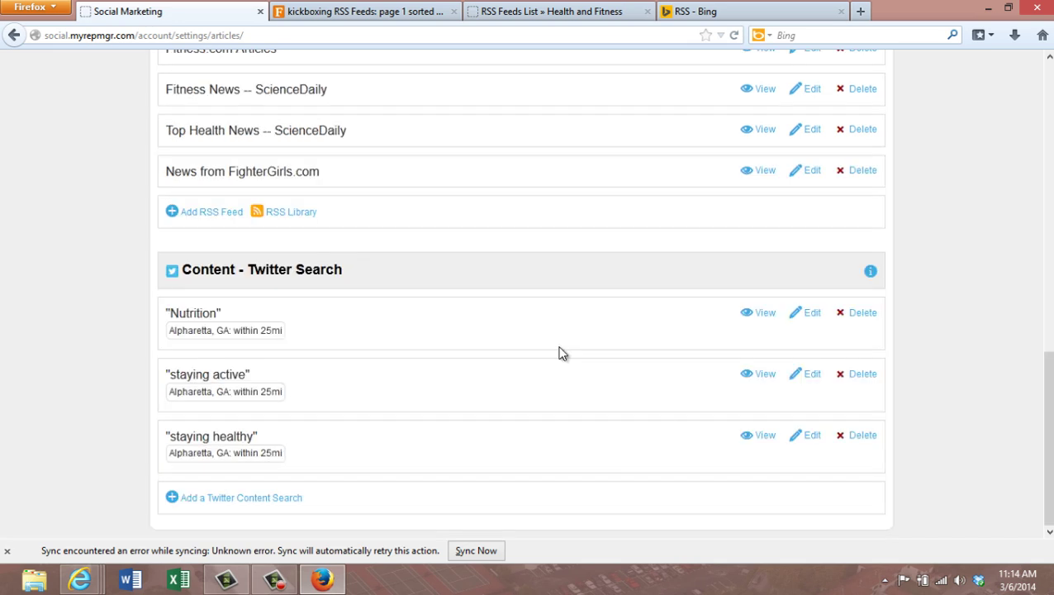
Add Fitness, Boxing and other to the Build Fans content filter and republish the "Inventive new way to profile immune cells in blood" article.
scroll(559, 352, up, 5)
scroll(281, 214, up, 3)
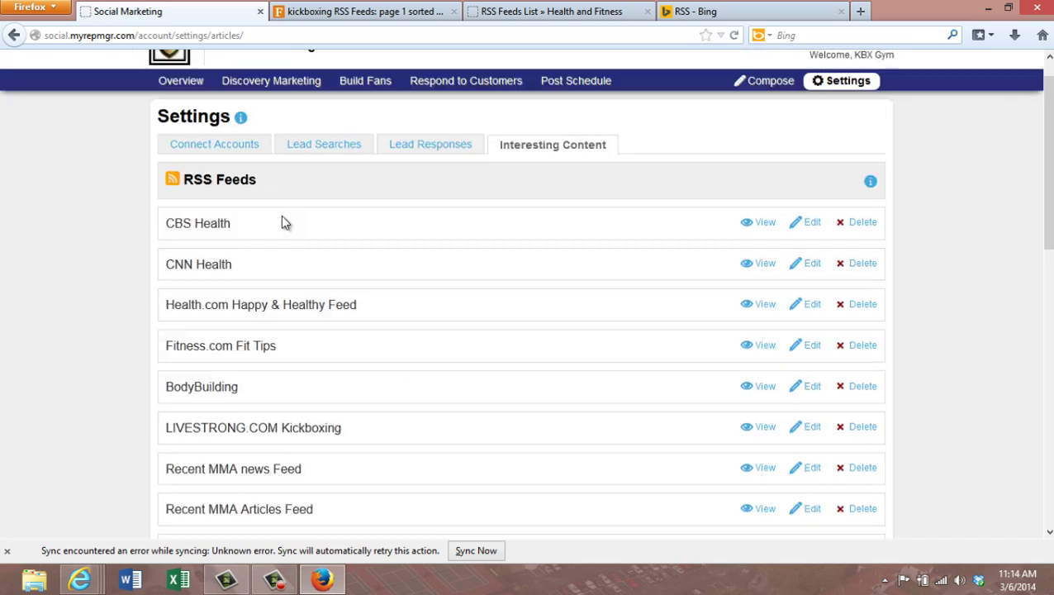
scroll(282, 186, down, 8)
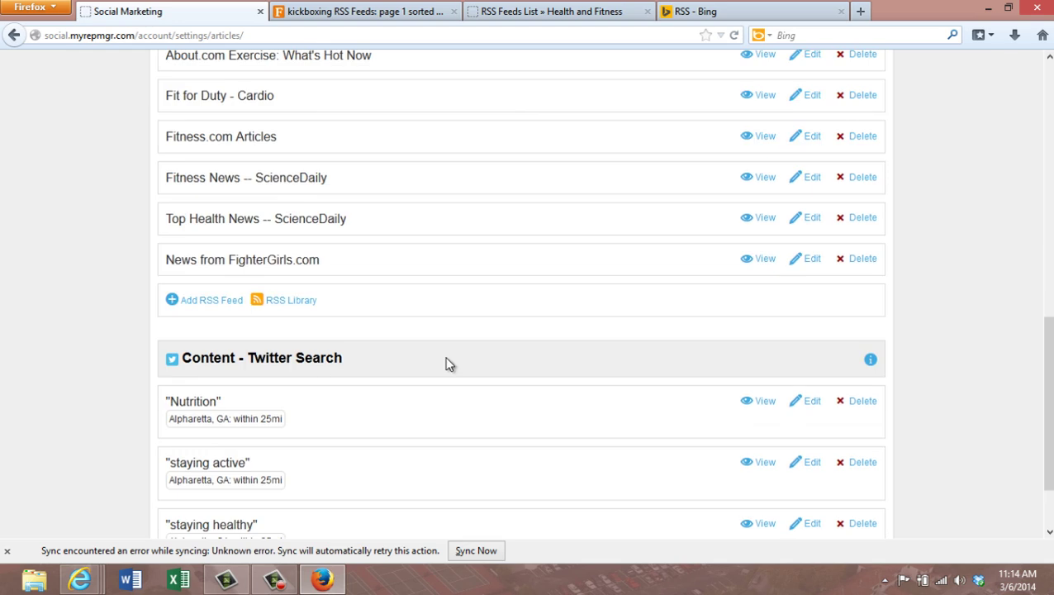
scroll(460, 379, up, 3)
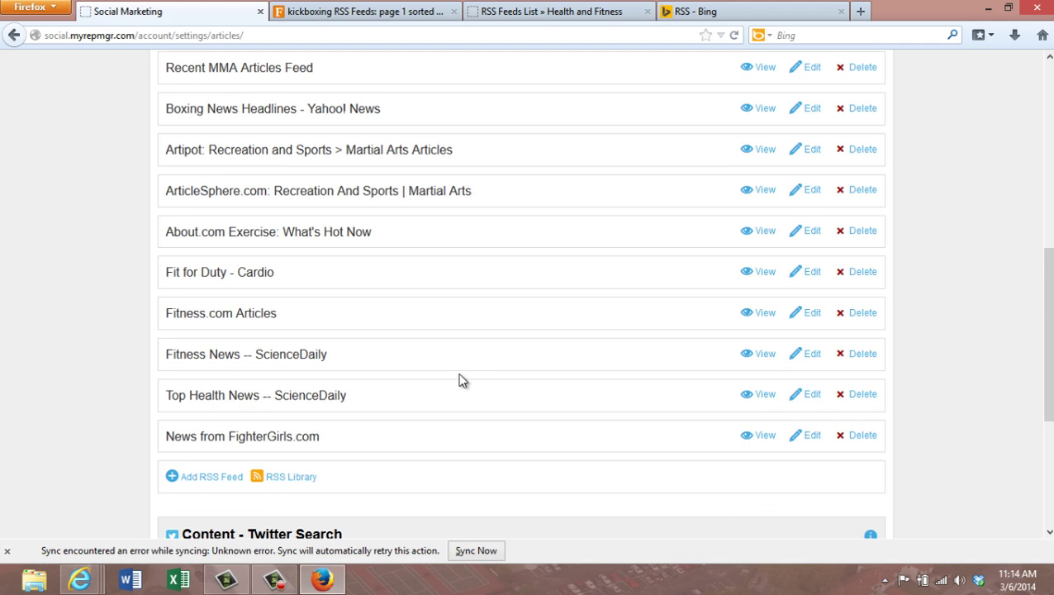
scroll(461, 380, up, 8)
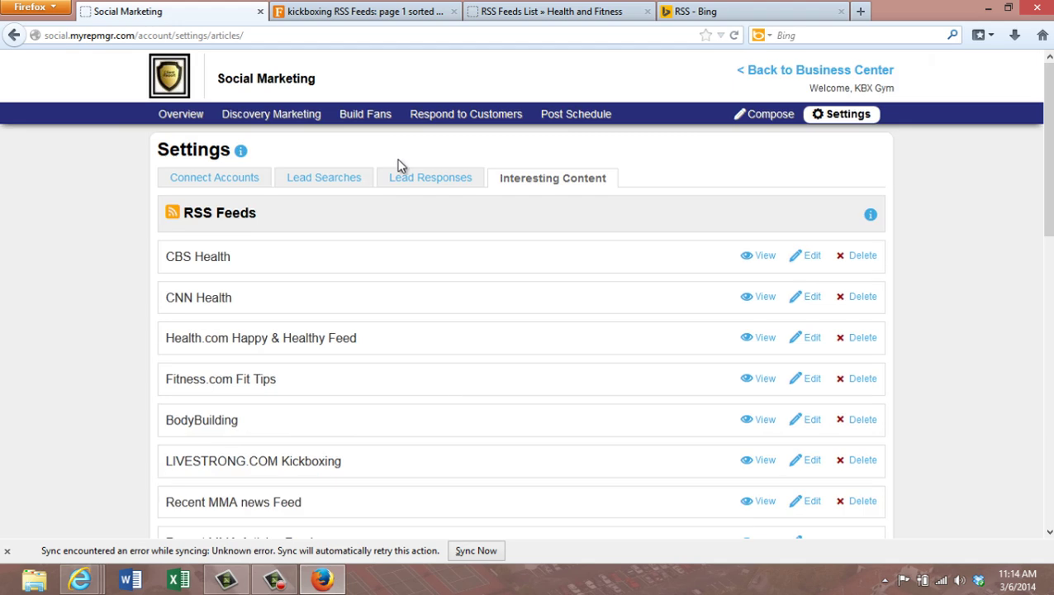
click(367, 117)
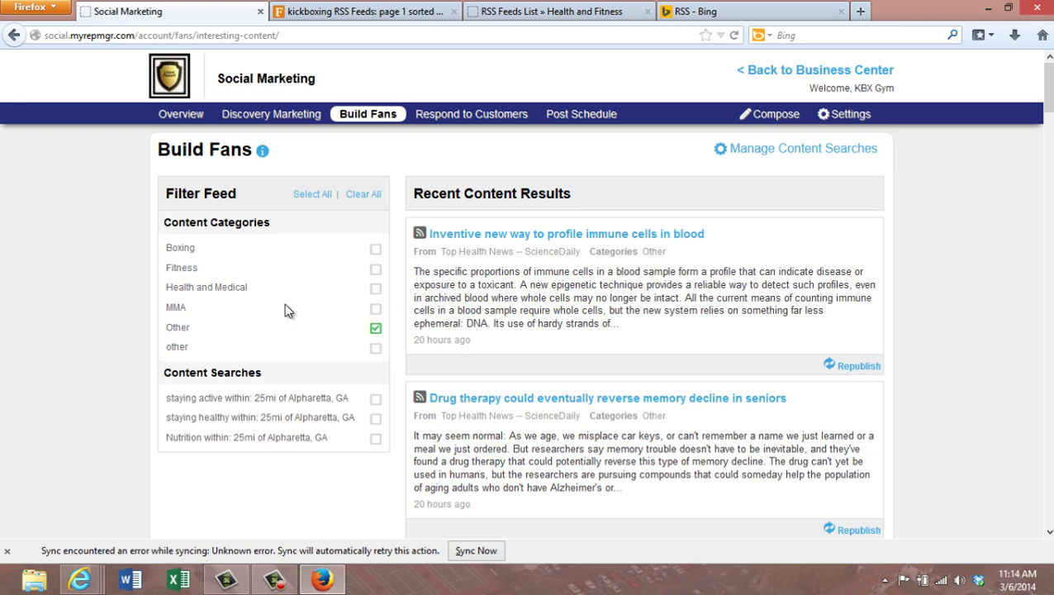
click(377, 270)
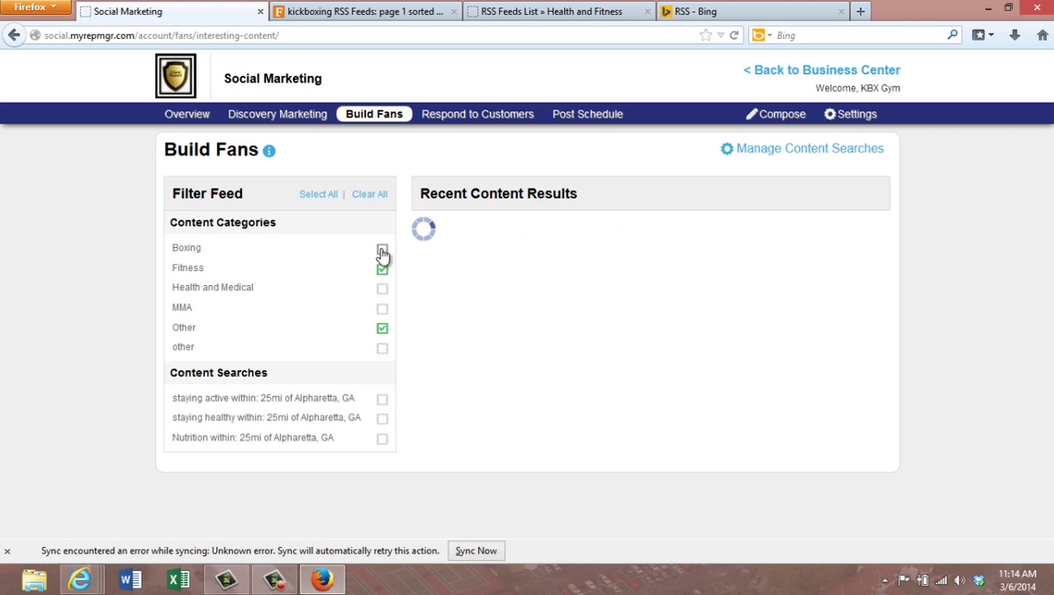
click(377, 250)
click(382, 350)
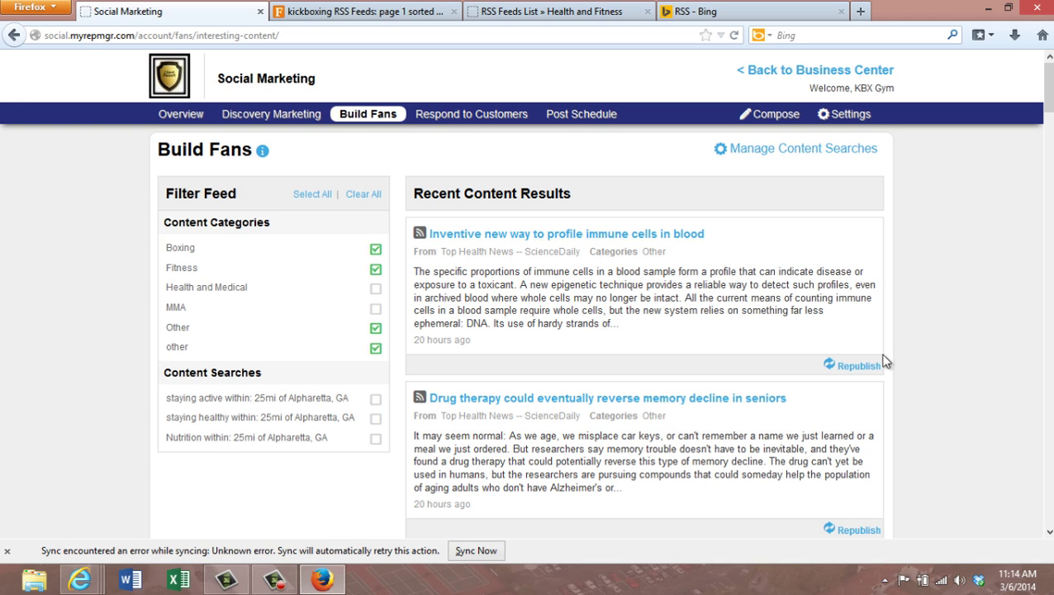
click(852, 373)
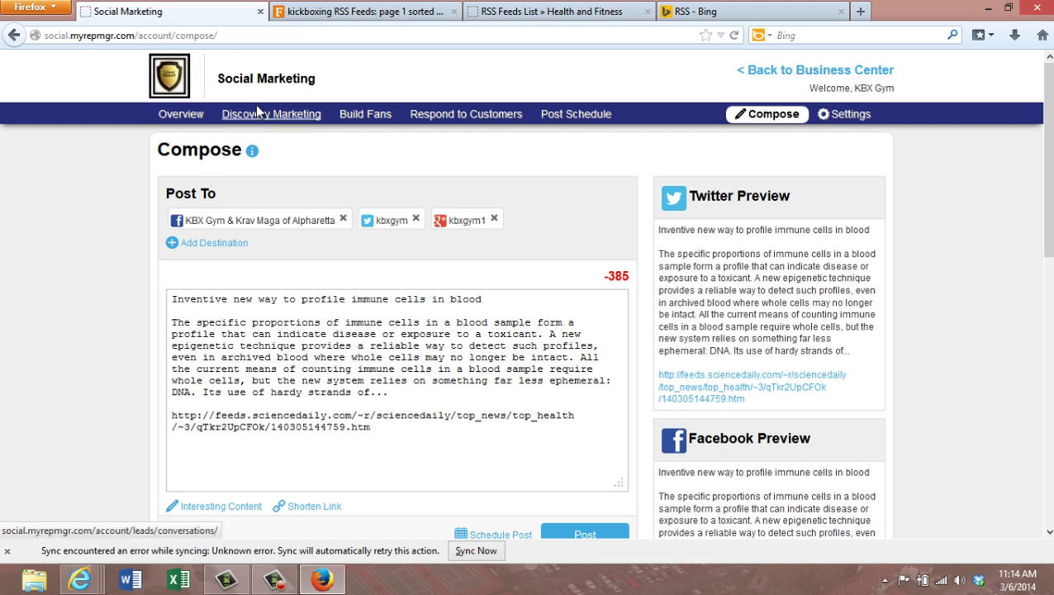
Check the connected Facebook, Twitter and Google+ accounts in the settings and return to the composed post.
click(843, 115)
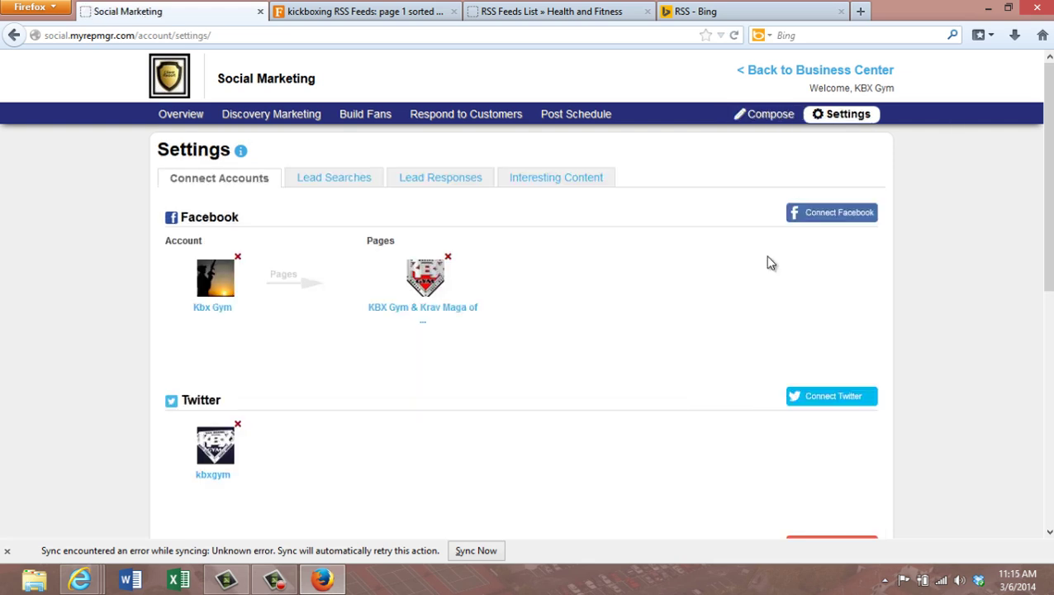
scroll(379, 185, down, 2)
scroll(798, 121, down, 2)
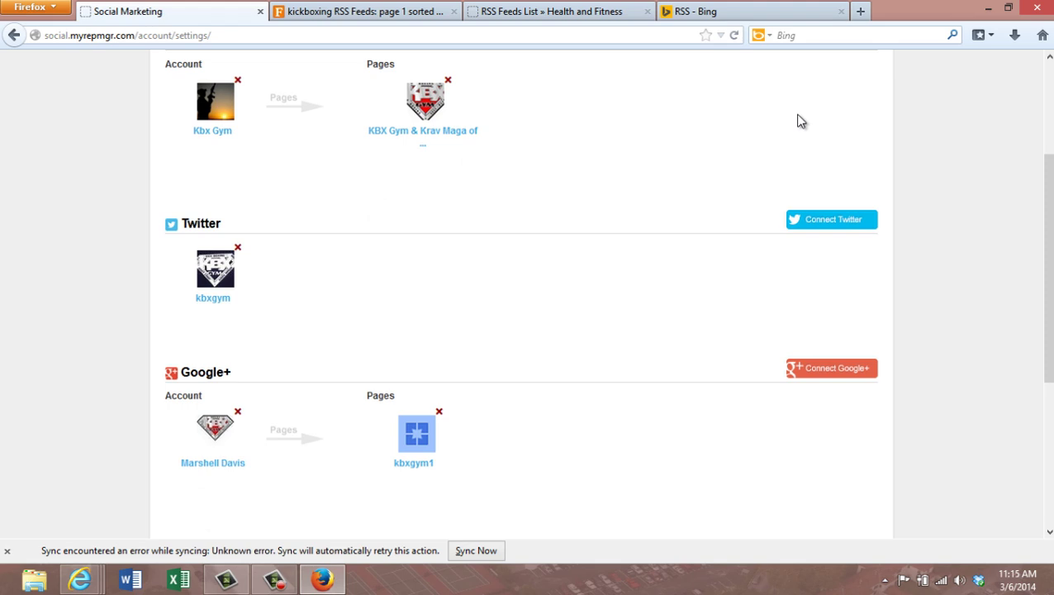
scroll(798, 120, up, 2)
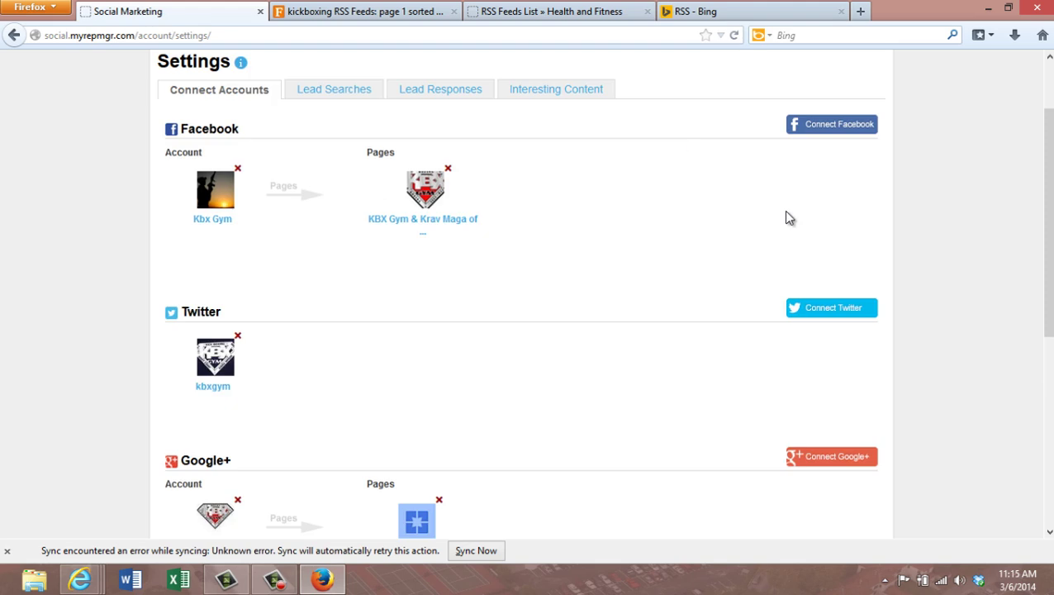
scroll(408, 353, down, 1)
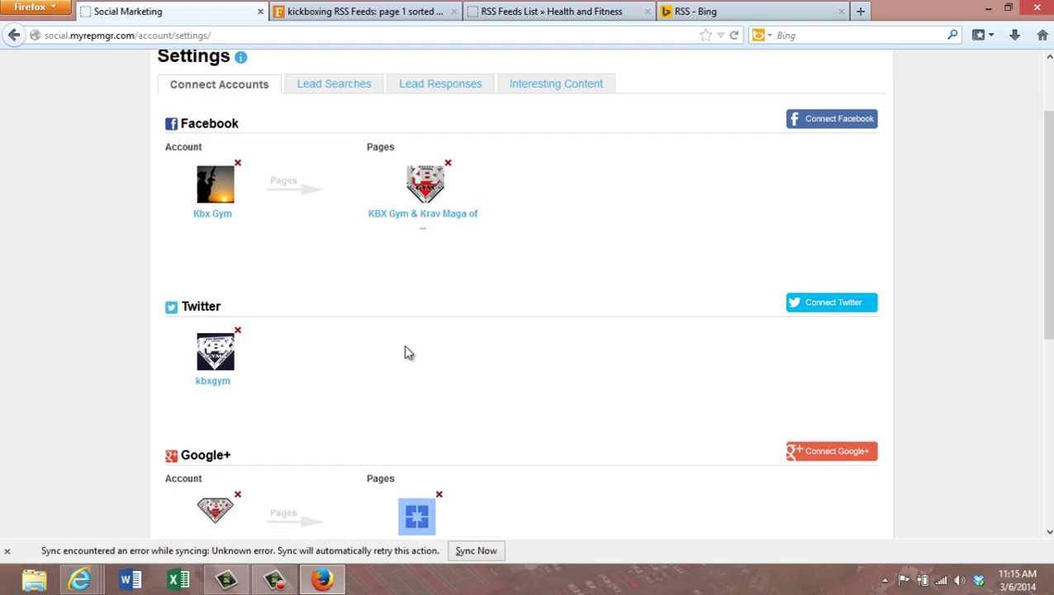
scroll(409, 353, down, 2)
scroll(596, 390, up, 4)
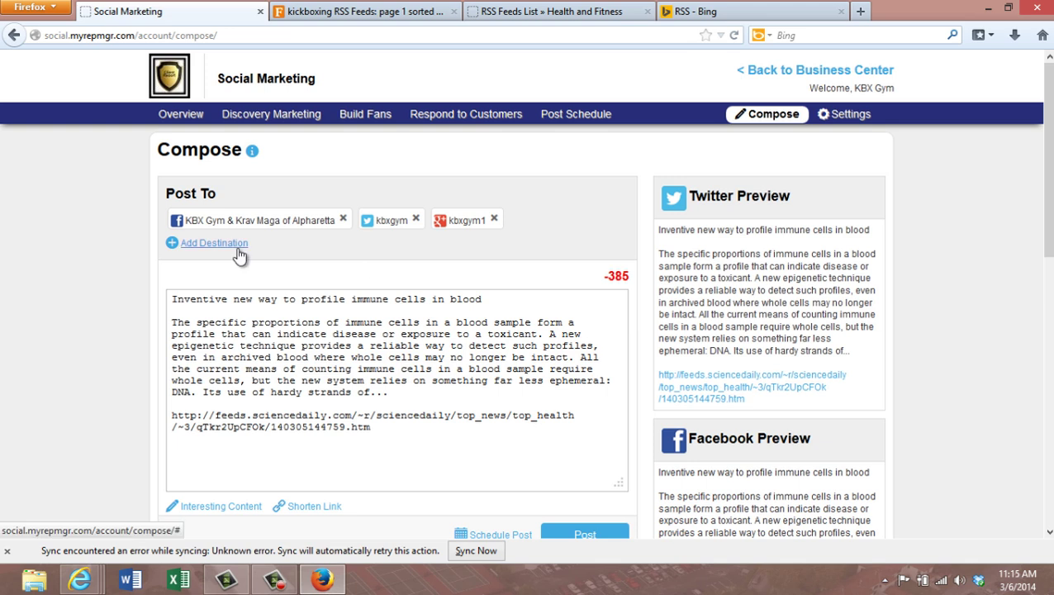
Remove the KBX Gym Facebook page from the post's destinations and add it back.
click(343, 219)
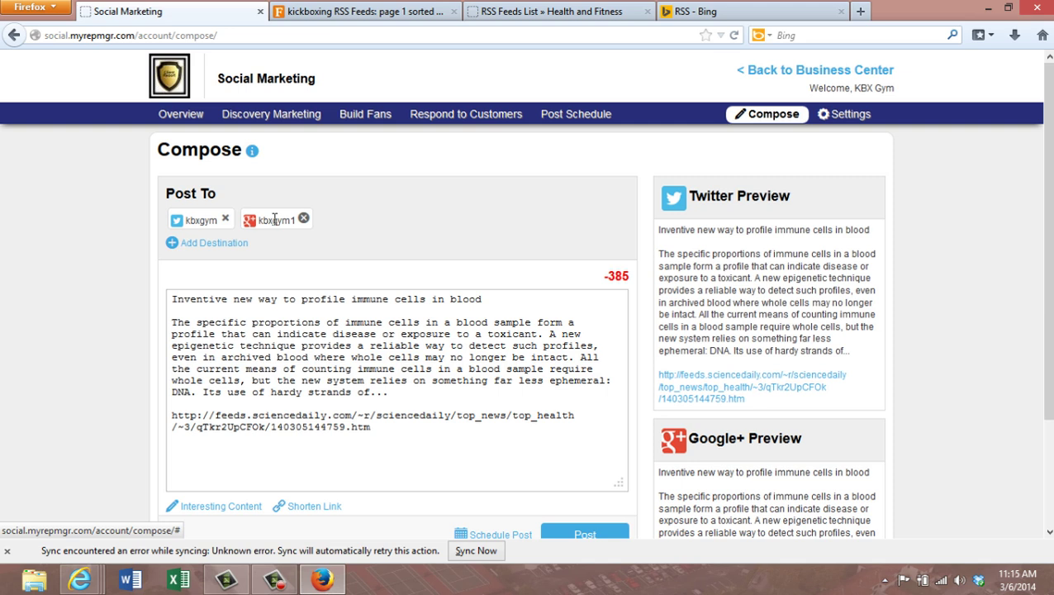
click(231, 243)
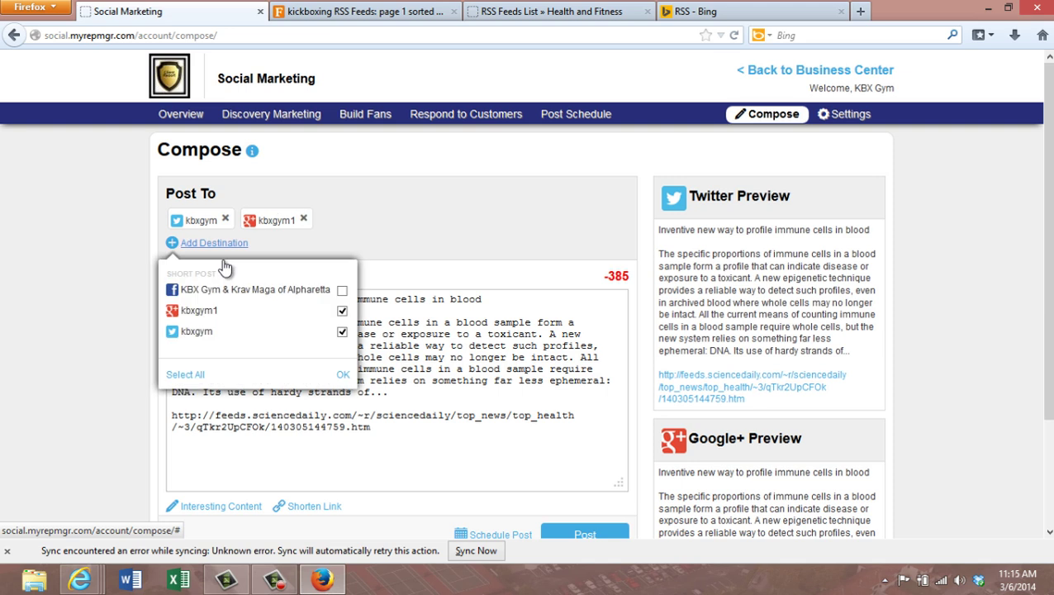
click(342, 291)
click(345, 374)
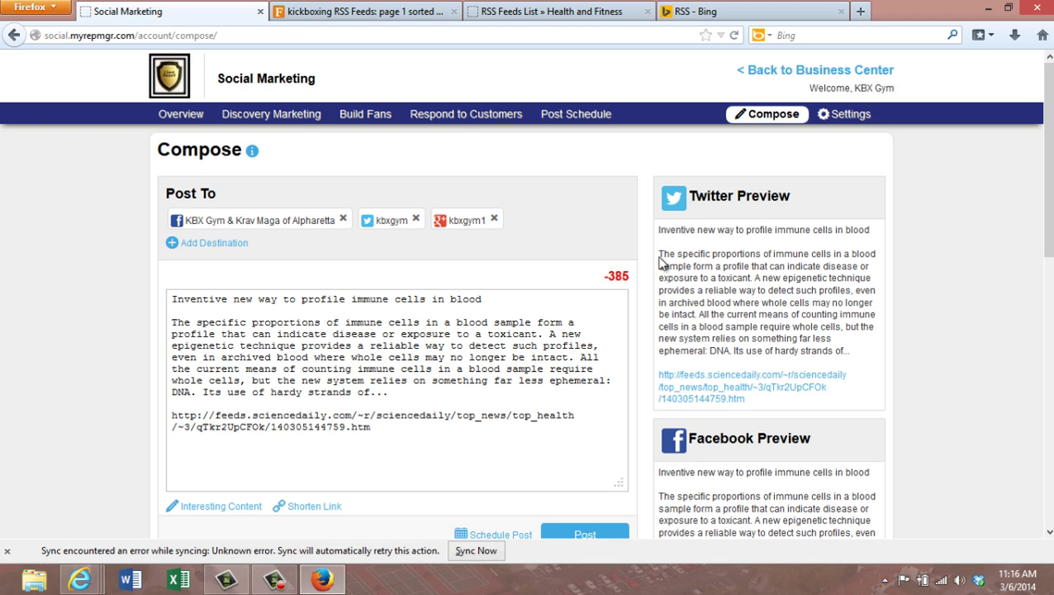
Remove the kbxgym Twitter account from the post's destinations and add it back.
click(416, 220)
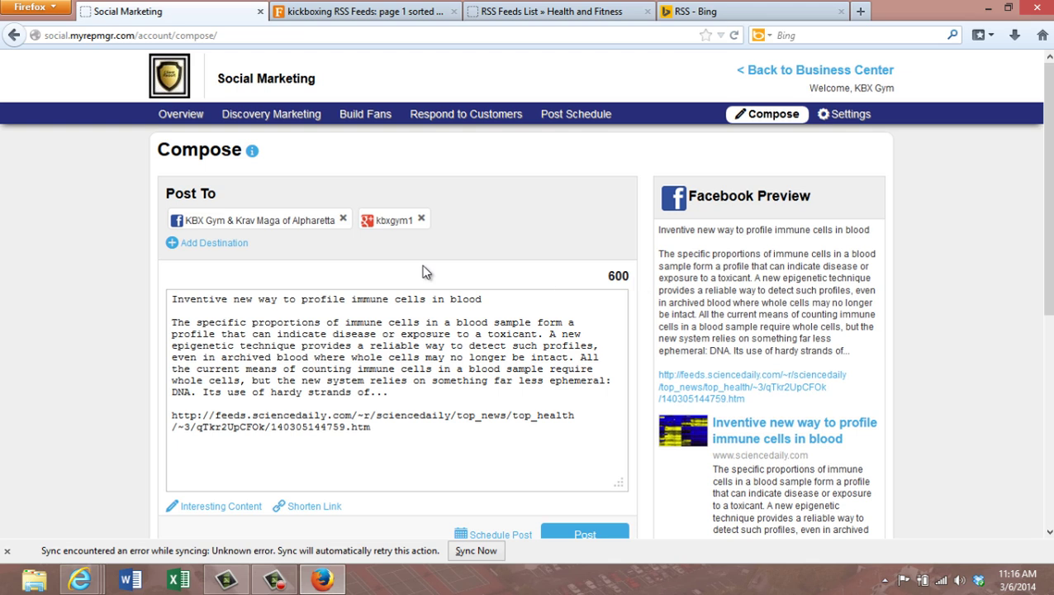
click(214, 244)
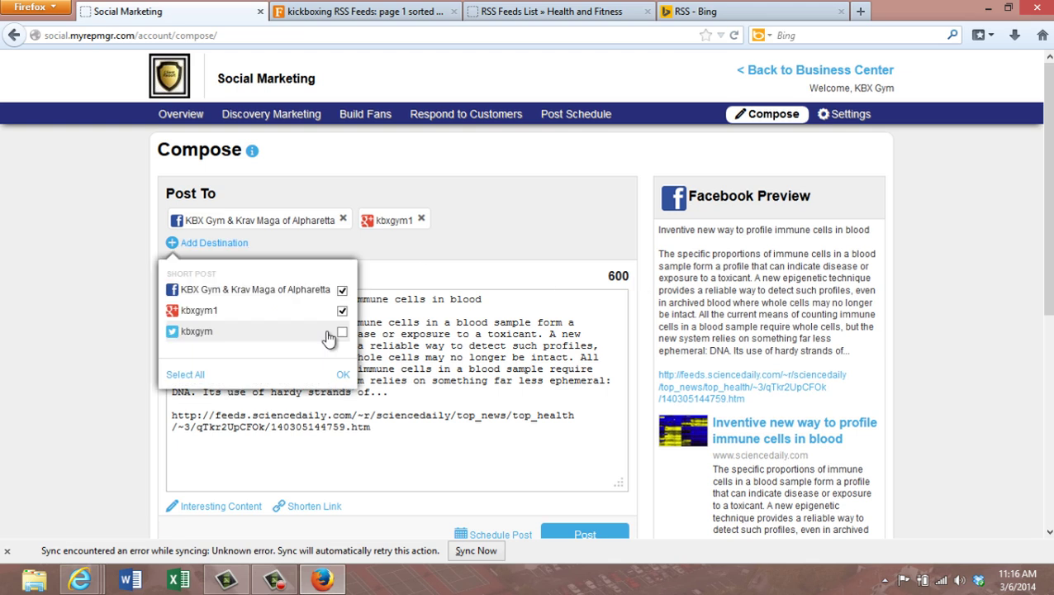
click(341, 332)
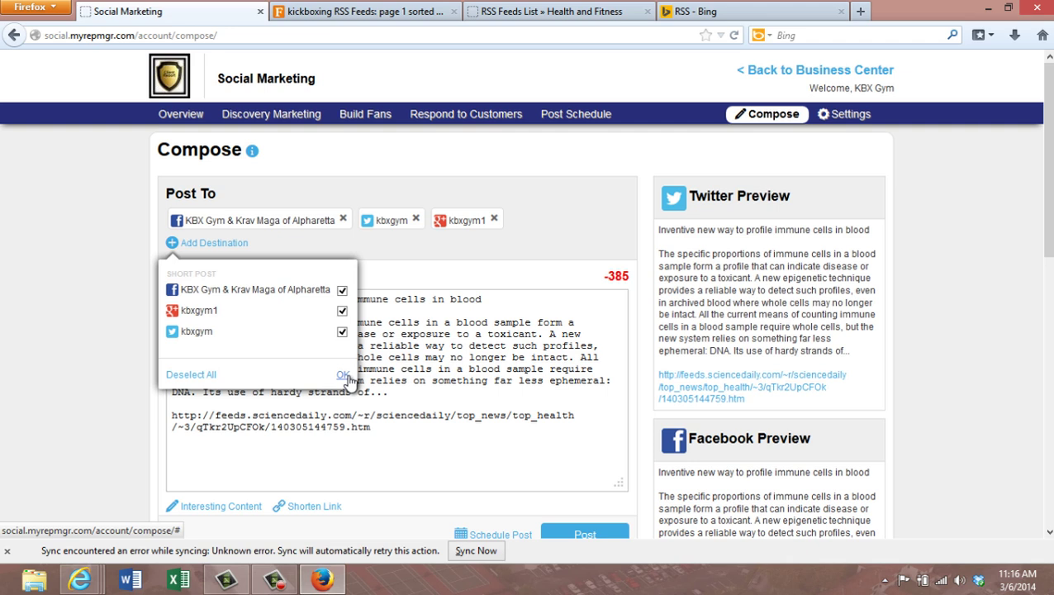
click(343, 376)
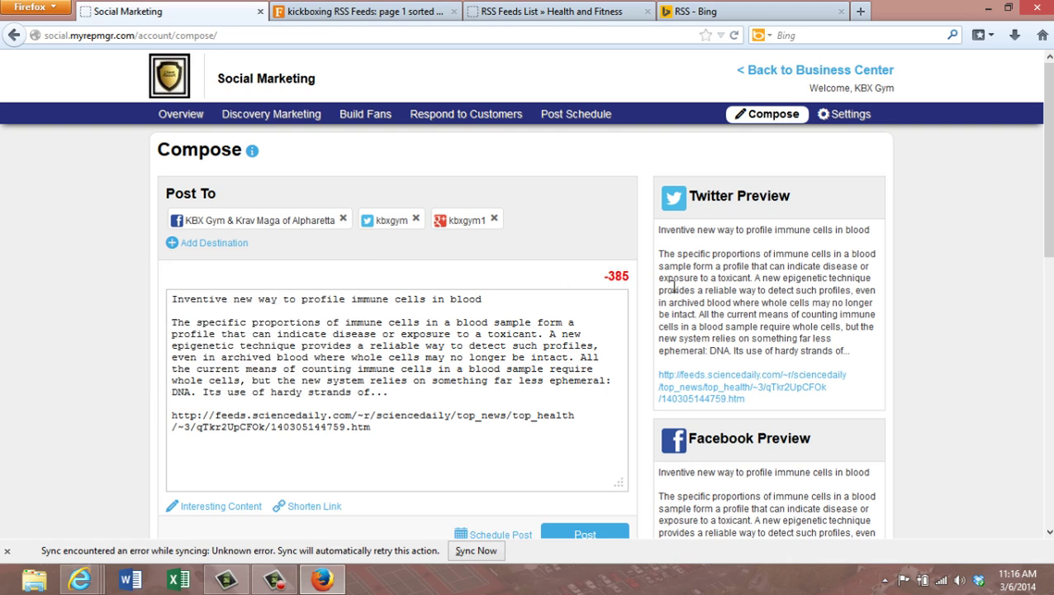
scroll(588, 399, down, 1)
scroll(370, 322, down, 2)
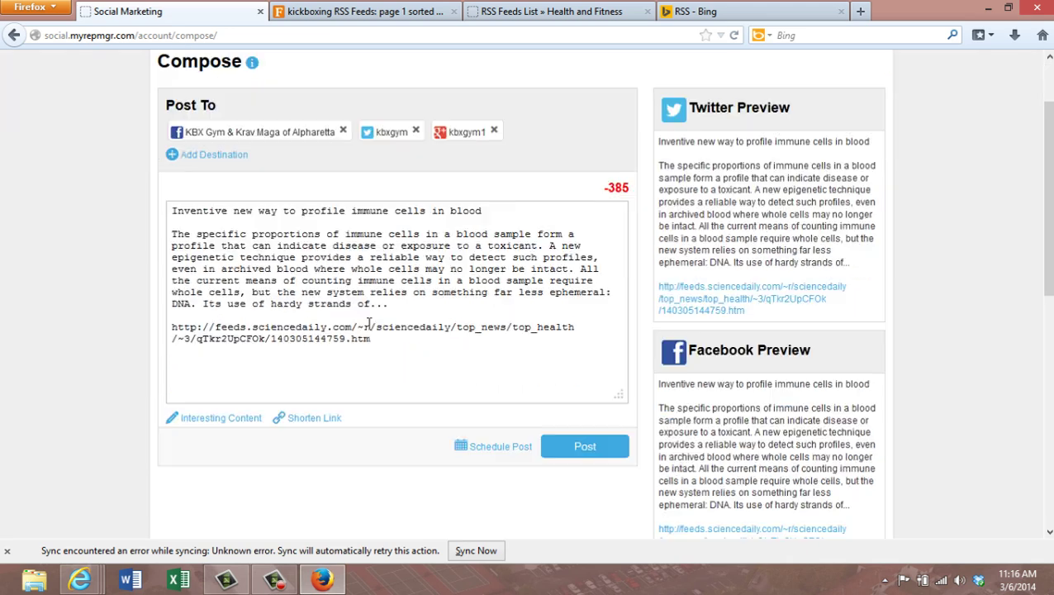
drag(395, 337, 216, 328)
right_click(281, 333)
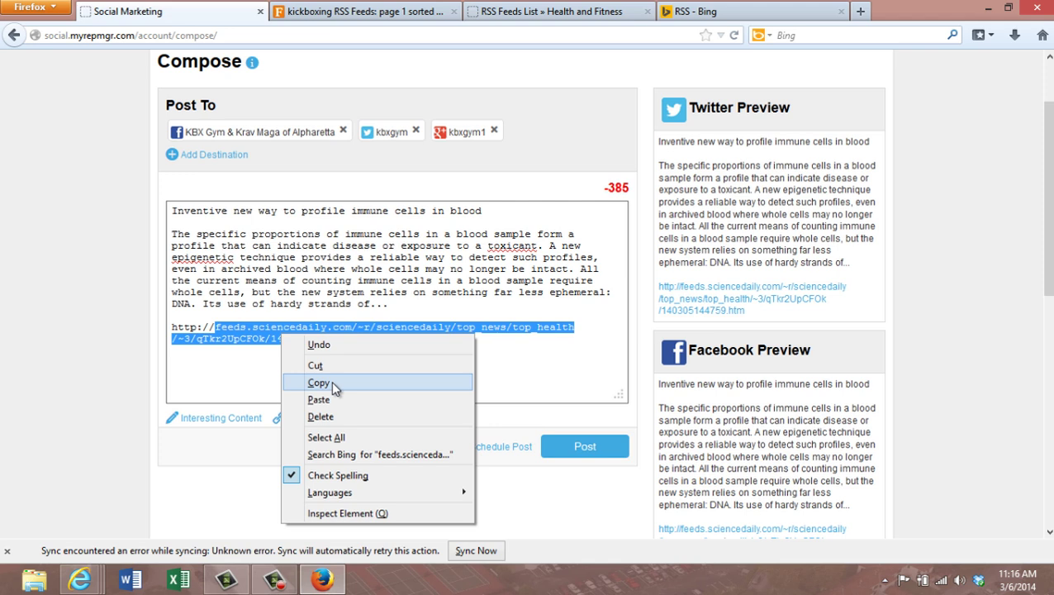
click(319, 382)
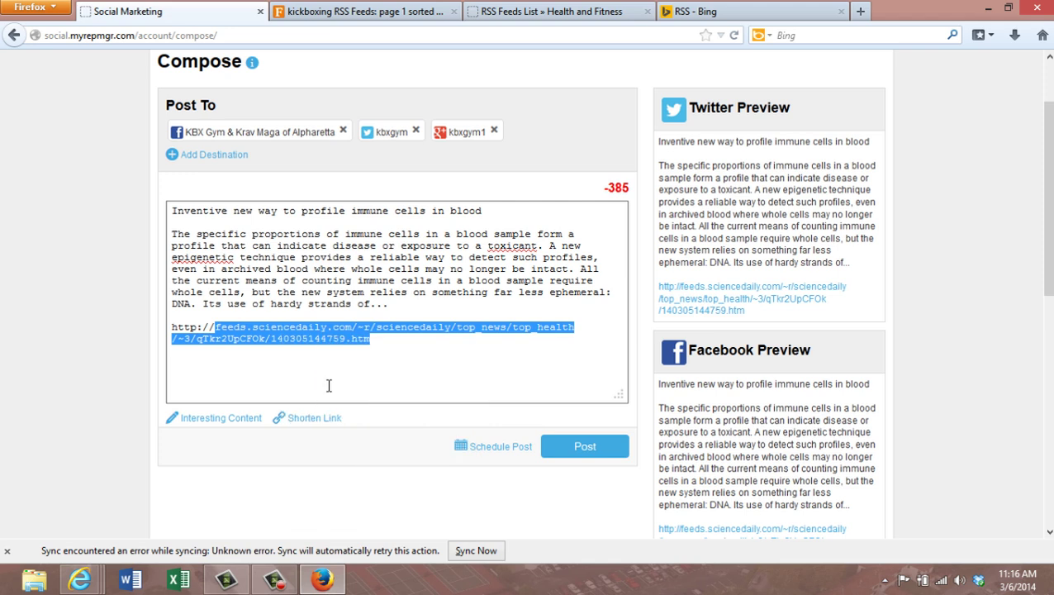
Add a shortened version of the copied ScienceDaily link to the post and check the article it opens.
click(322, 418)
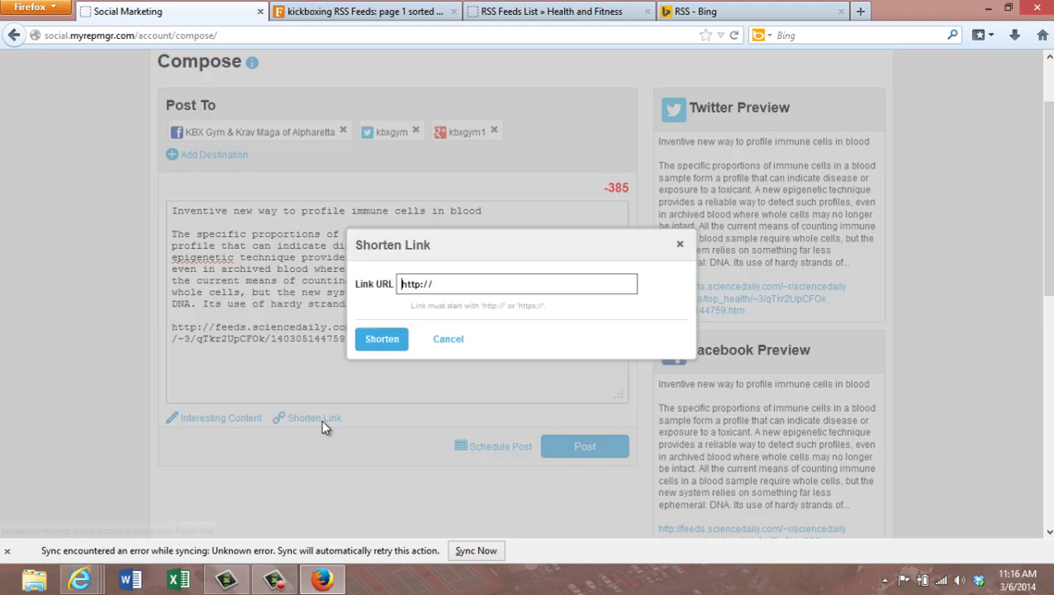
right_click(452, 284)
click(489, 348)
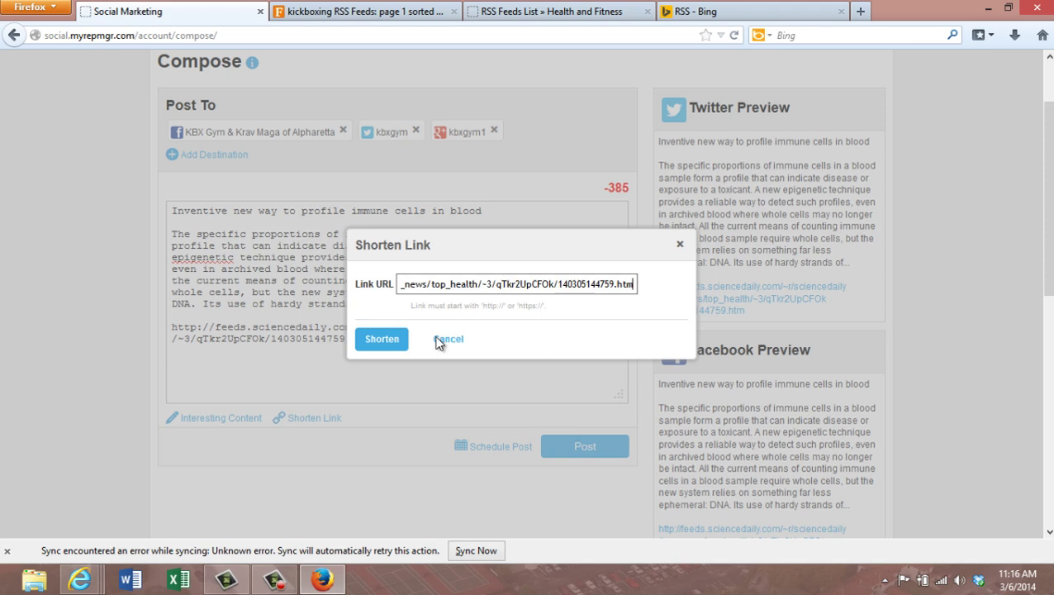
click(382, 340)
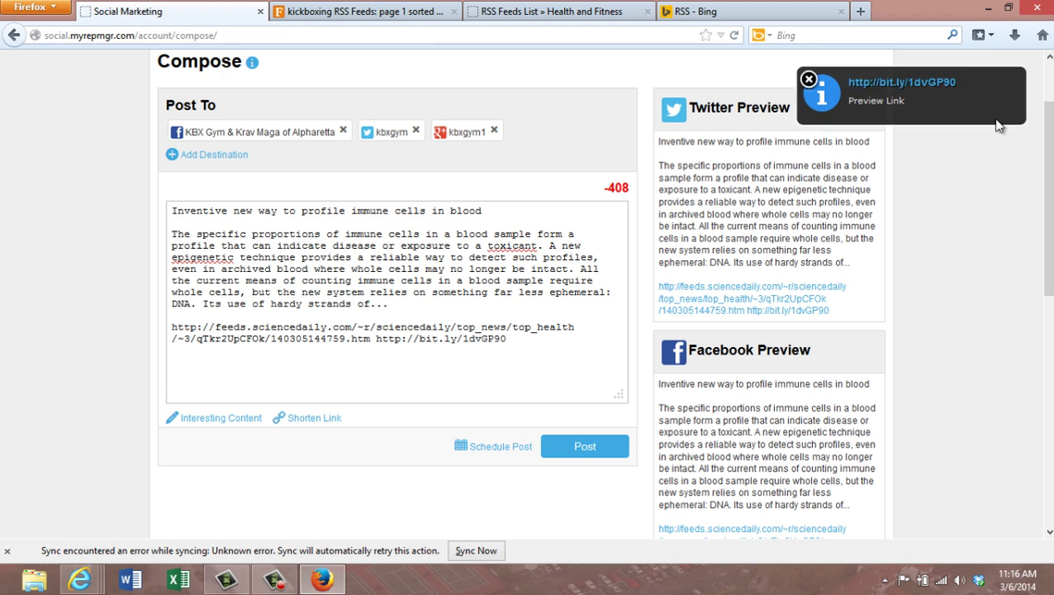
click(913, 82)
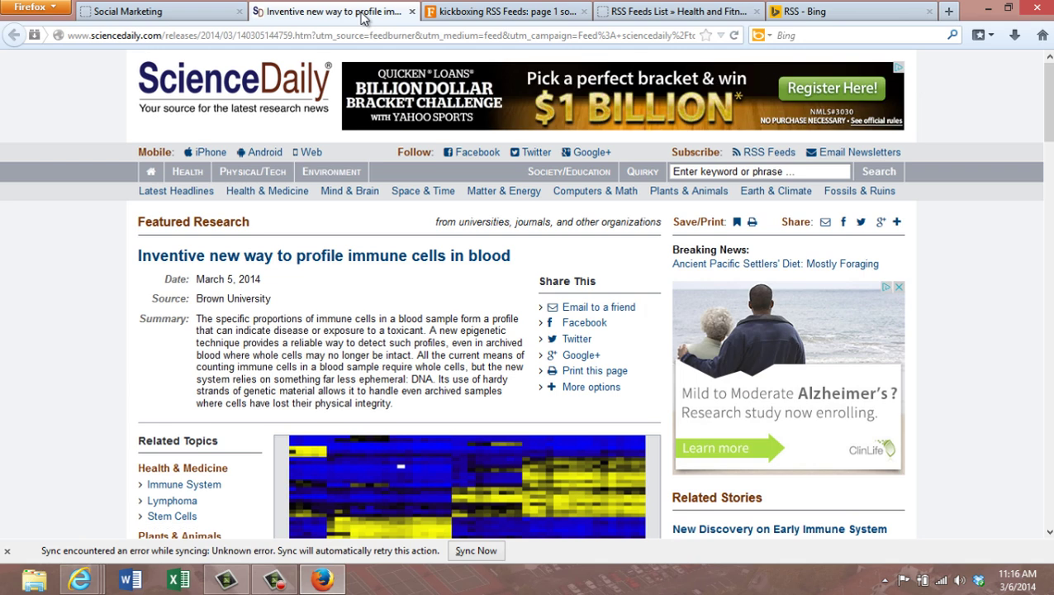
click(411, 12)
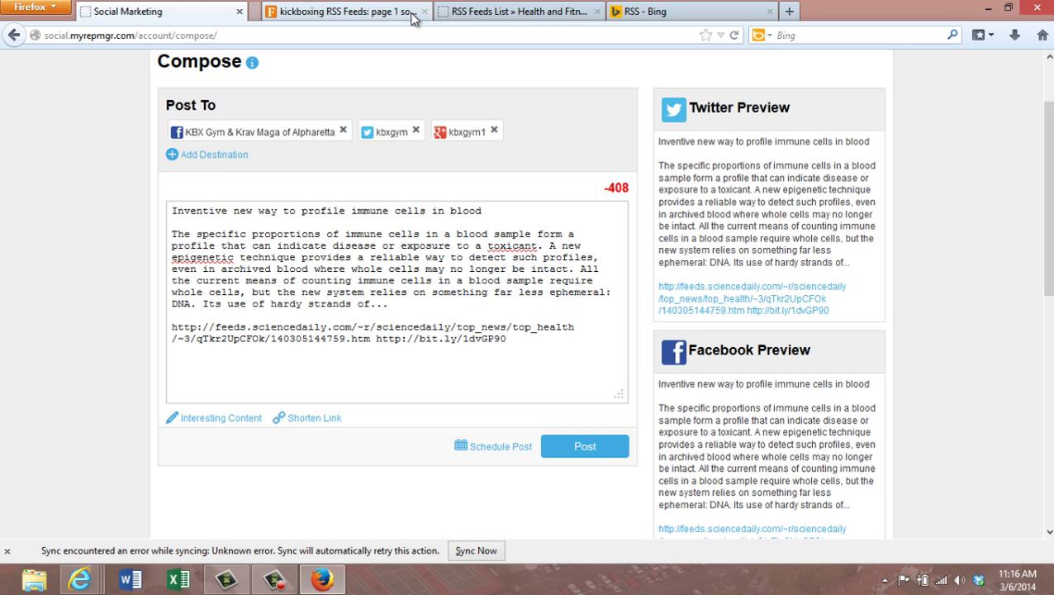
Delete the full ScienceDaily address from the post, leaving the shortened bit.ly link on its own line below the text.
click(369, 338)
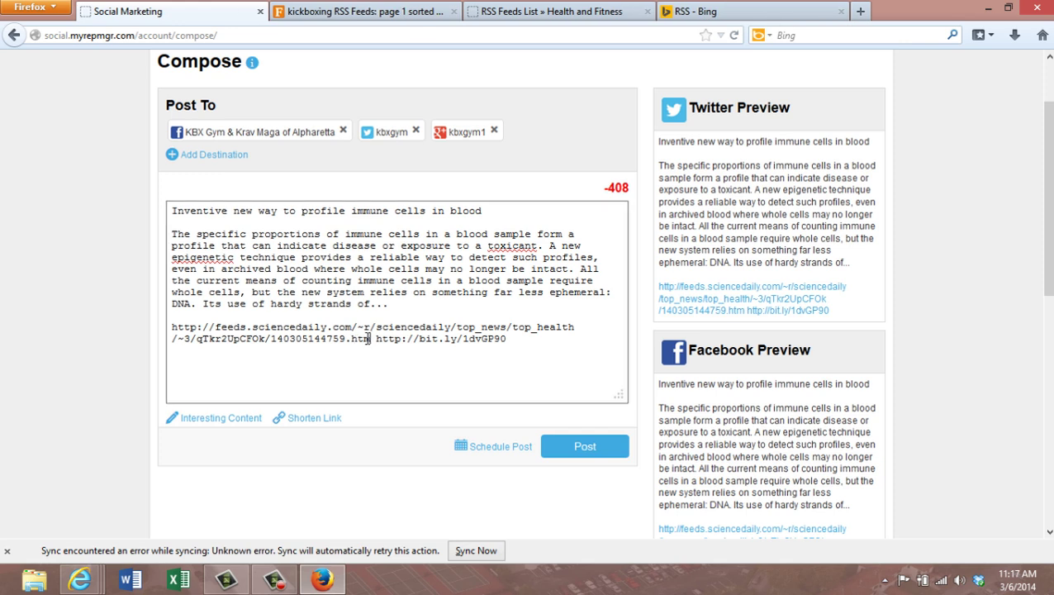
drag(369, 338, 168, 326)
key(BackSpace)
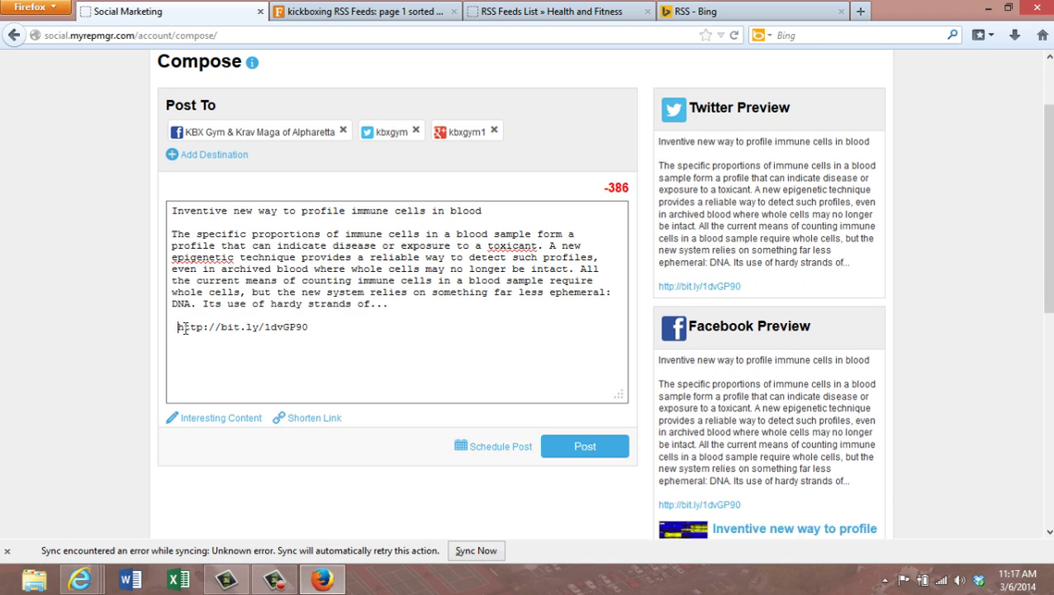
key(BackSpace)
key(BackSpace)
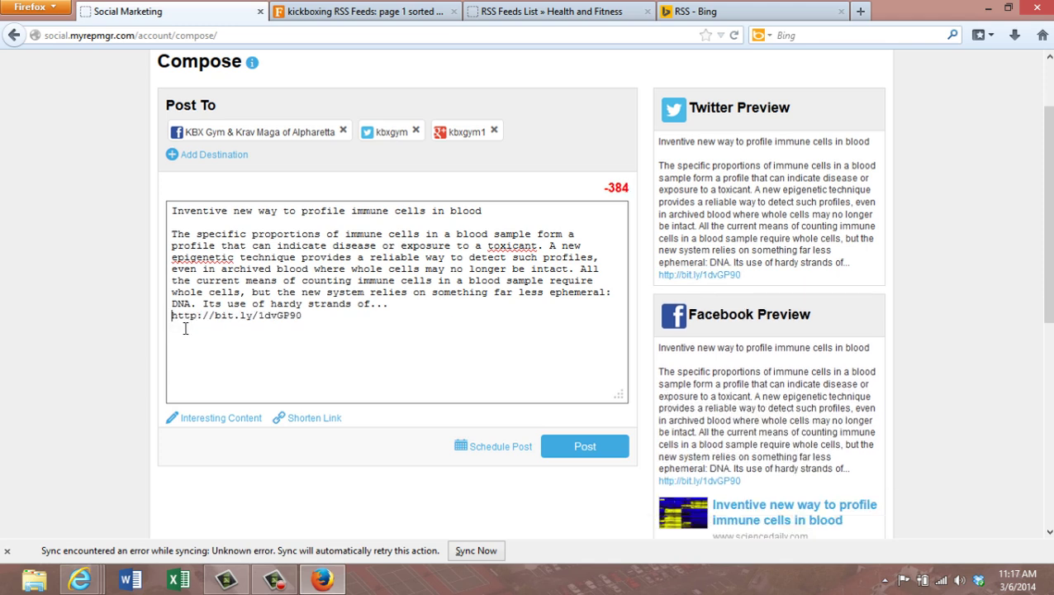
key(Return)
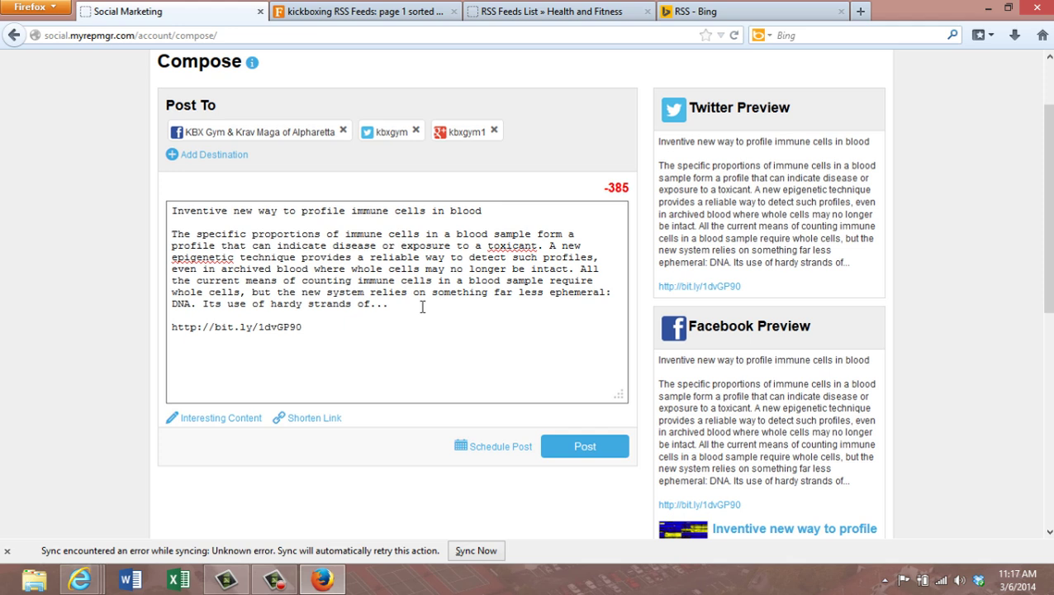
Delete the post's text after the sentence ending in "toxicant." and place the shortened link directly after that sentence.
drag(422, 307, 541, 246)
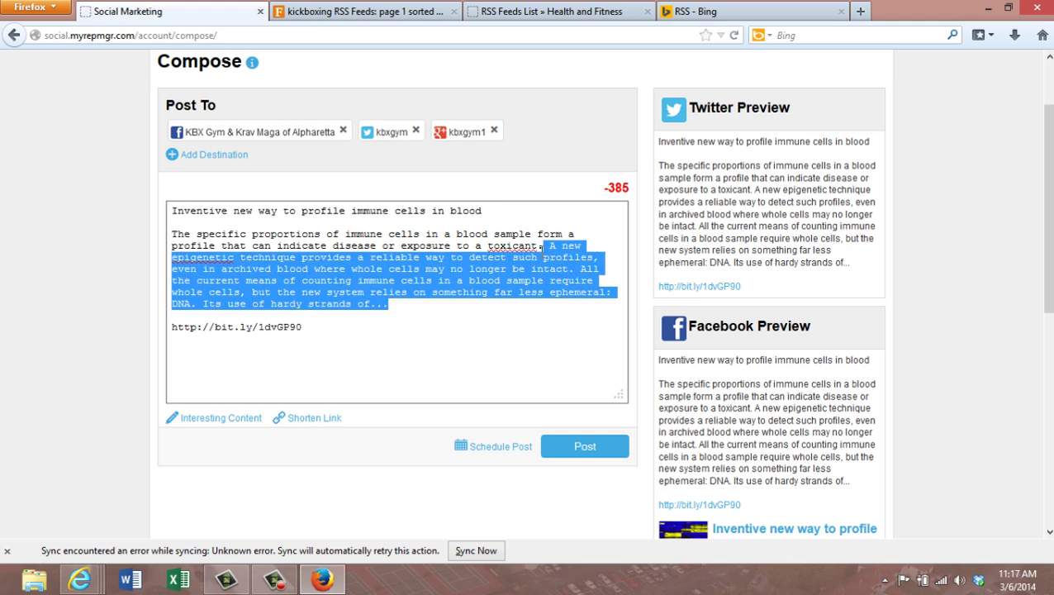
key(BackSpace)
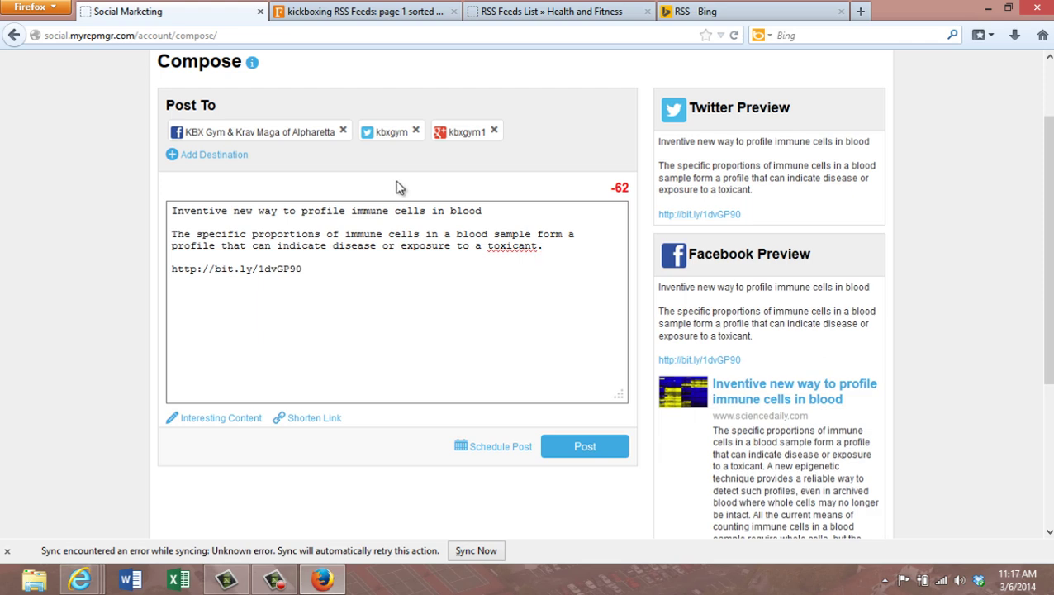
click(170, 269)
key(BackSpace)
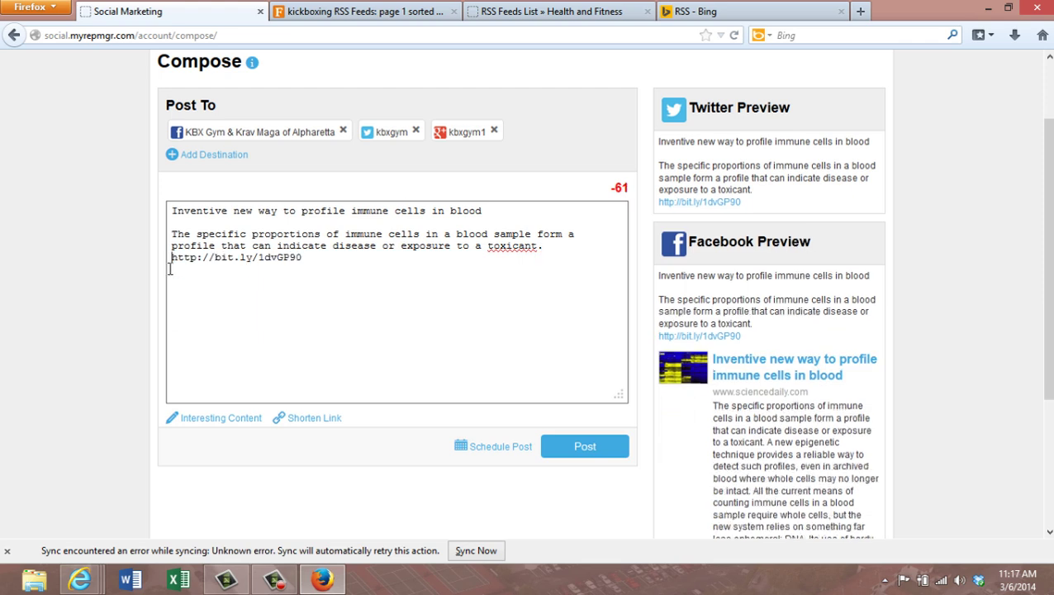
key(BackSpace)
key(Return)
Remove the headline and the words "to a toxicant" from the post, and review the Twitter and Facebook previews.
scroll(170, 268, up, 1)
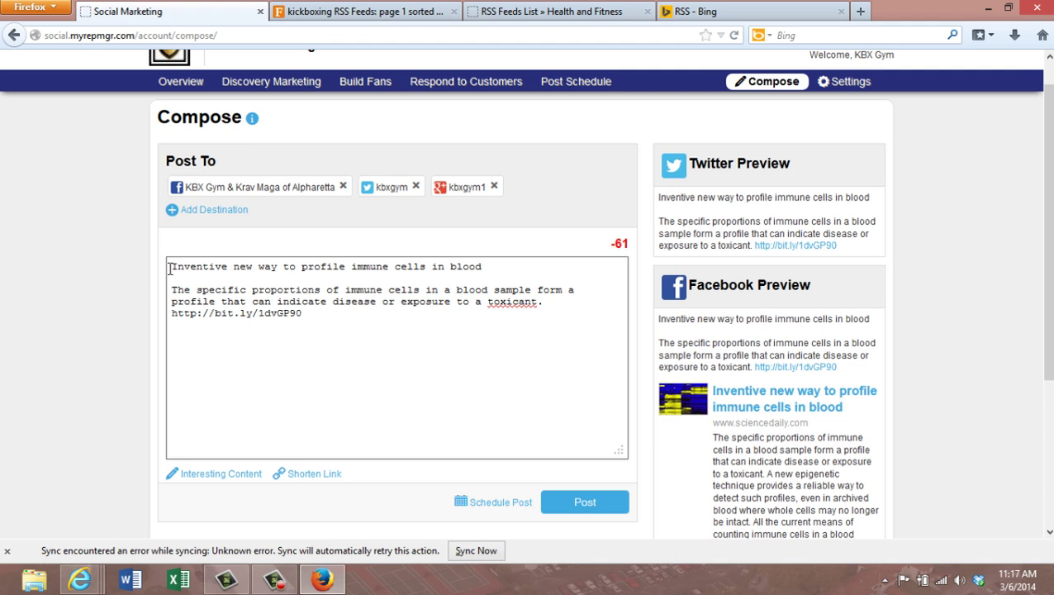
key(End)
drag(484, 267, 257, 273)
click(602, 274)
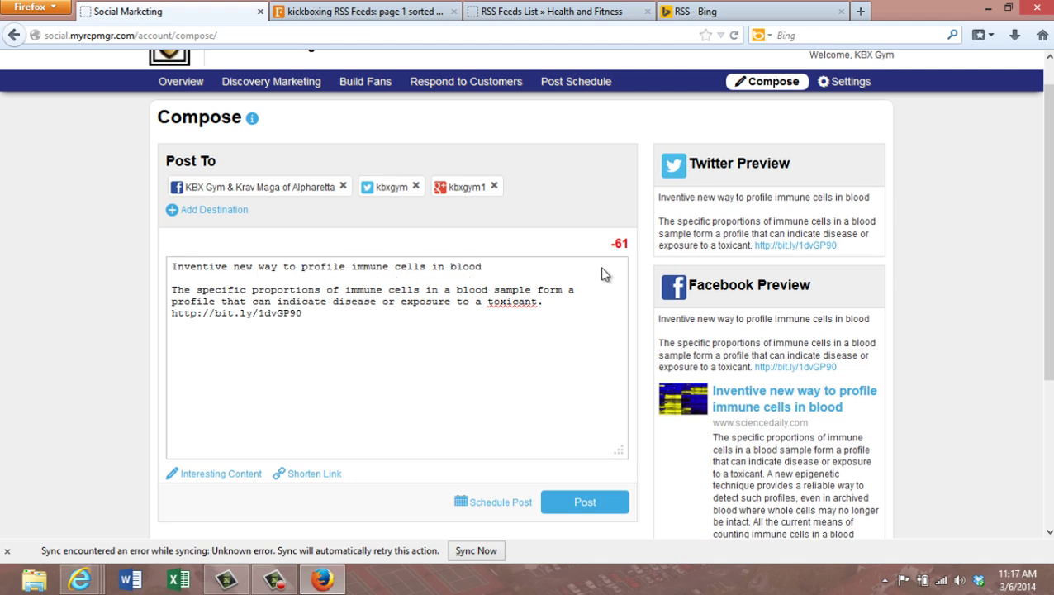
drag(602, 274, 285, 267)
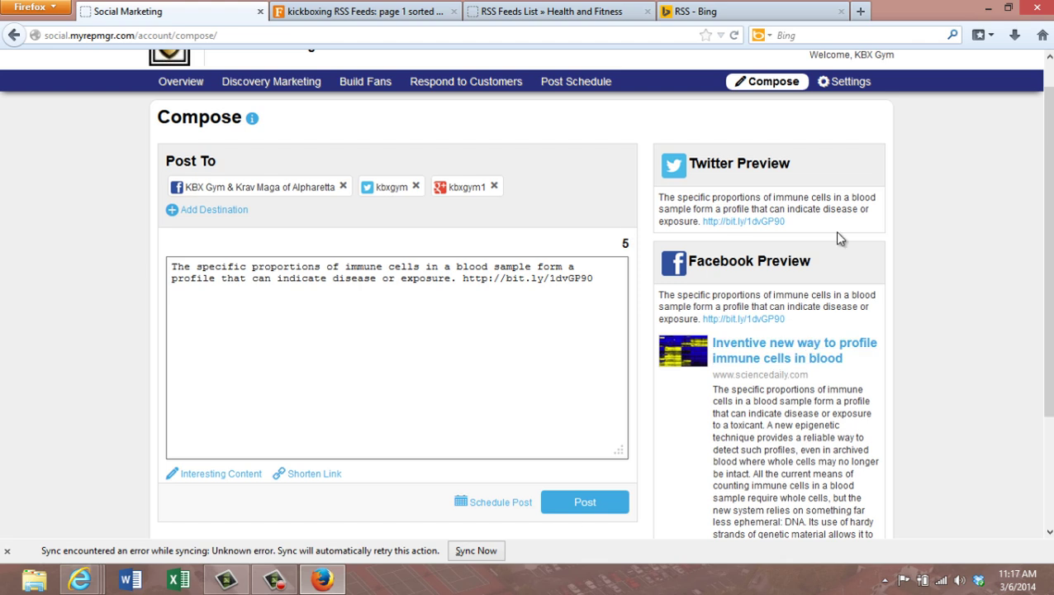
scroll(835, 230, down, 3)
scroll(822, 202, up, 4)
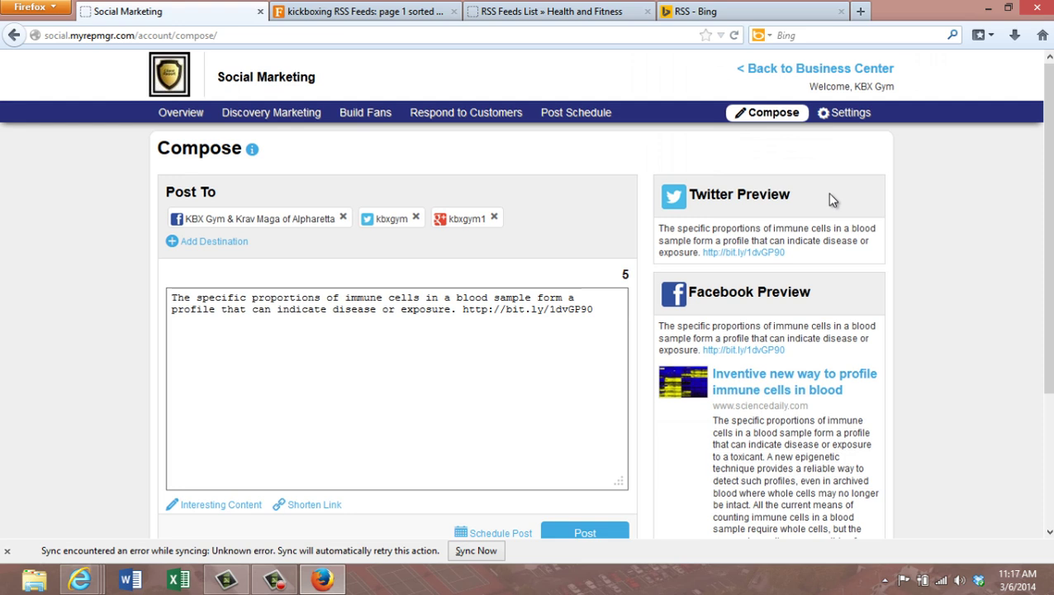
scroll(826, 198, down, 2)
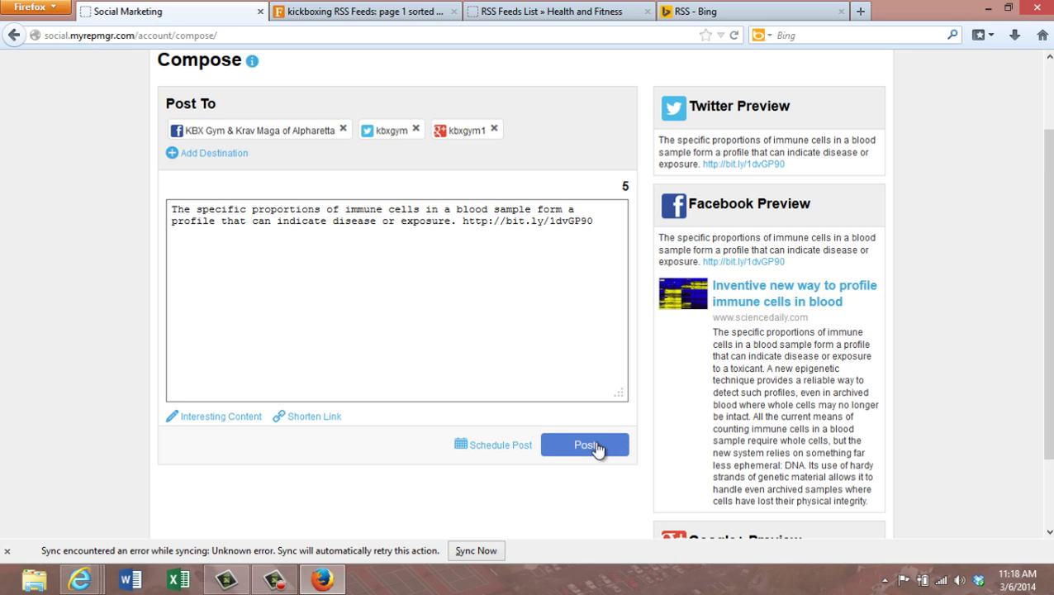
Turn on scheduling for the post and set its date to Mar 10, 2014.
click(500, 446)
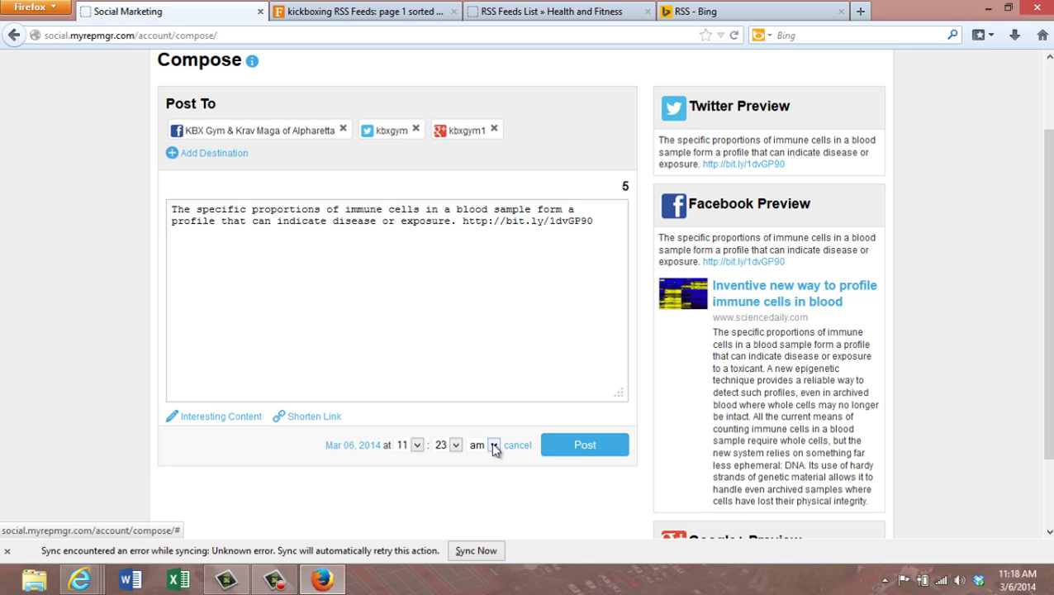
click(345, 450)
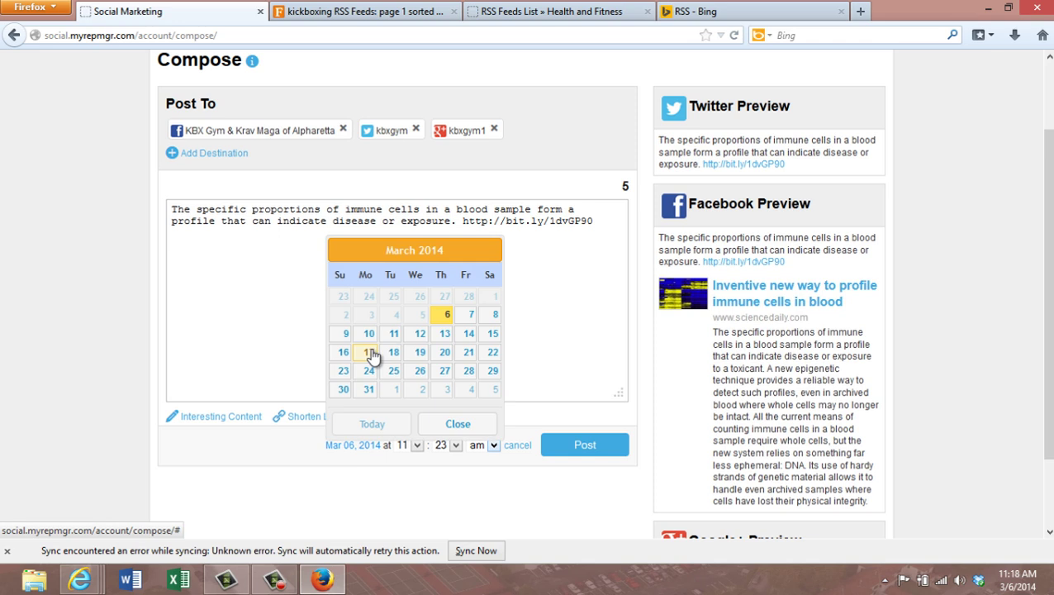
click(369, 468)
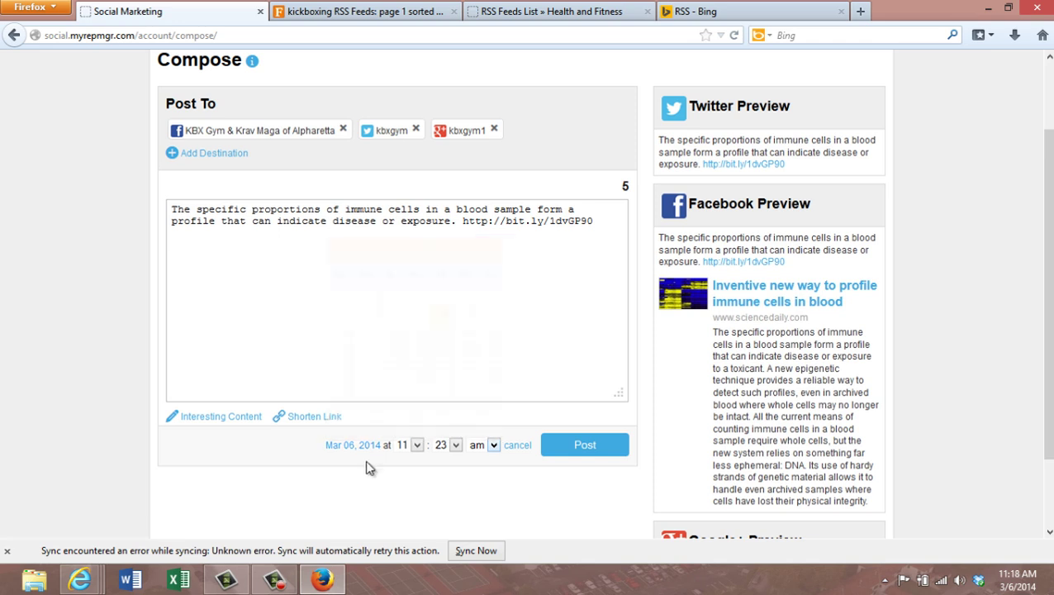
click(367, 445)
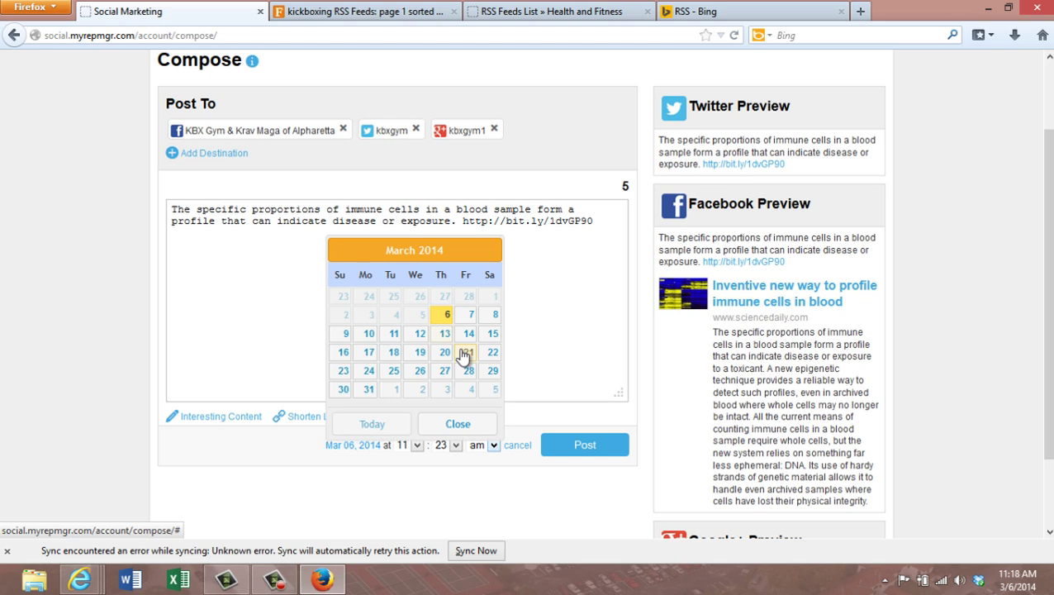
click(368, 336)
click(359, 460)
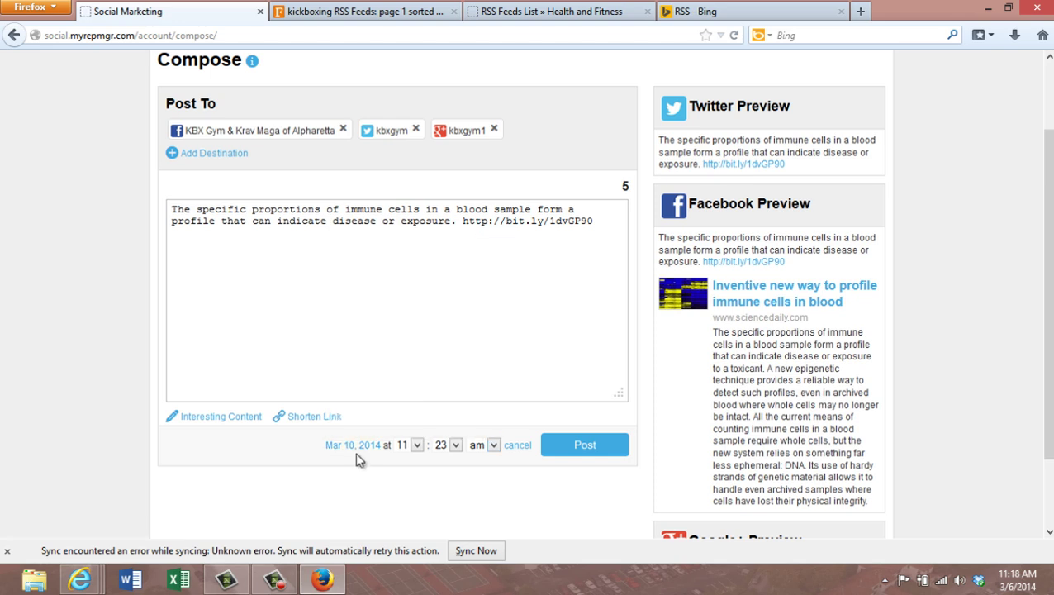
Set the scheduled time to 04:15 am and submit the post for scheduling.
click(418, 446)
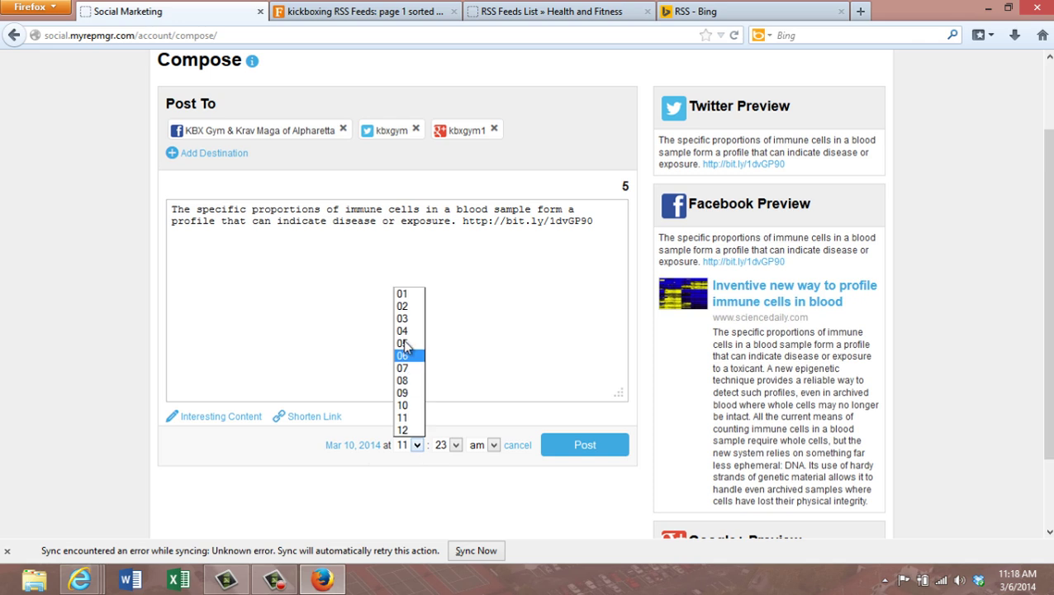
click(403, 332)
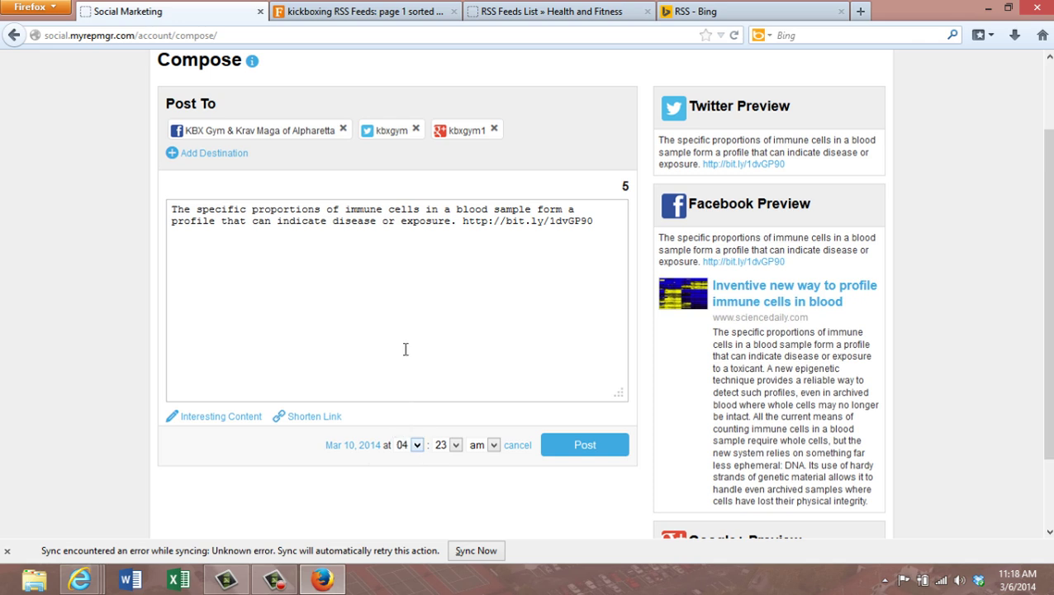
click(453, 443)
click(444, 364)
click(492, 444)
click(486, 479)
click(587, 449)
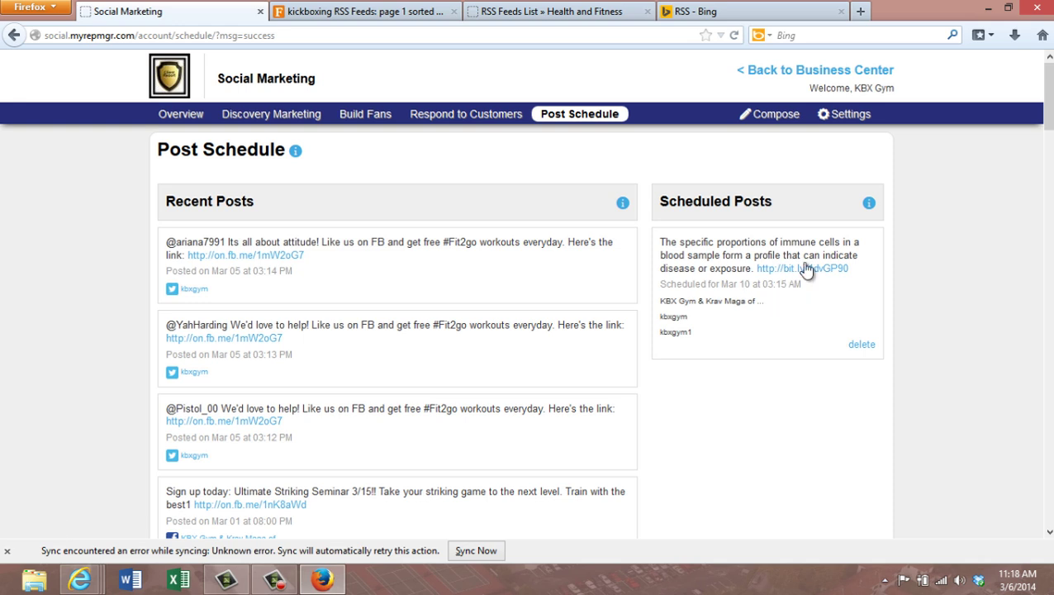
Delete the immune-cells post from the scheduled posts and confirm its permanent removal.
click(867, 348)
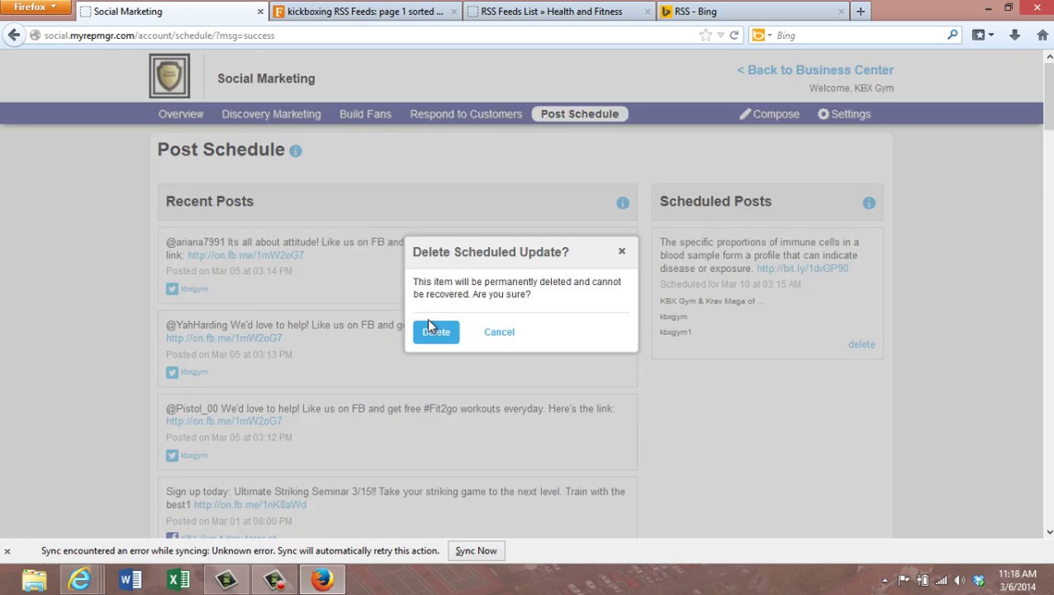
click(429, 327)
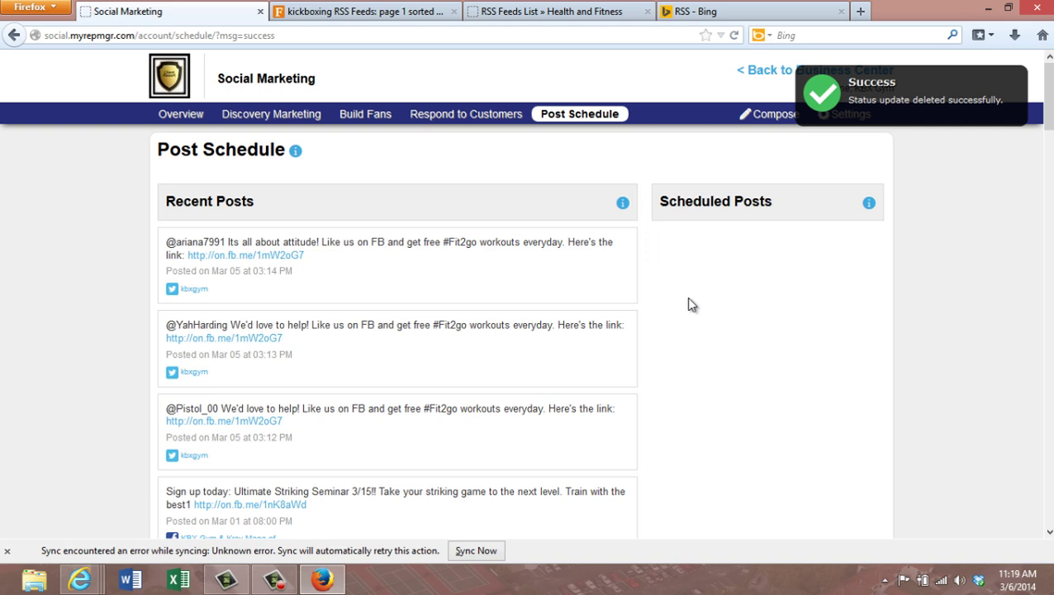